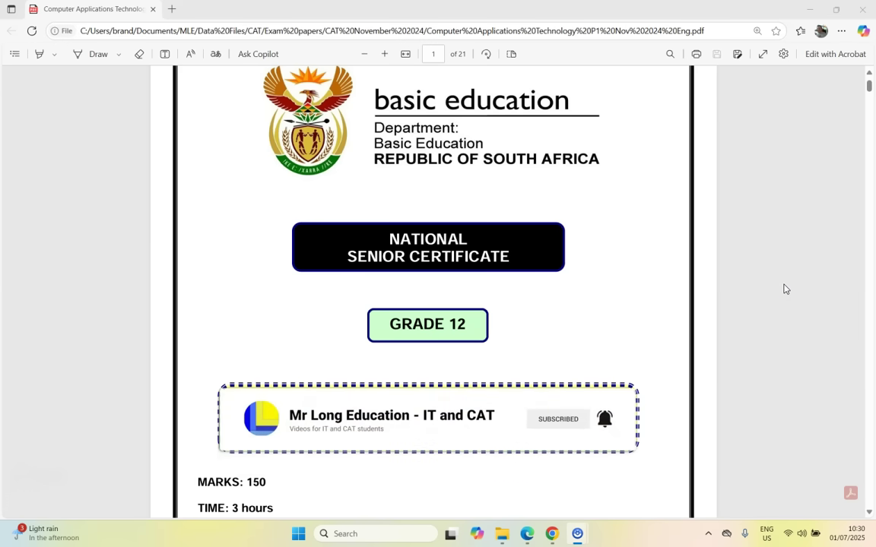
- Move the exam paper to page 3, item 20, which explains extracting the data file
left_click(672, 310)
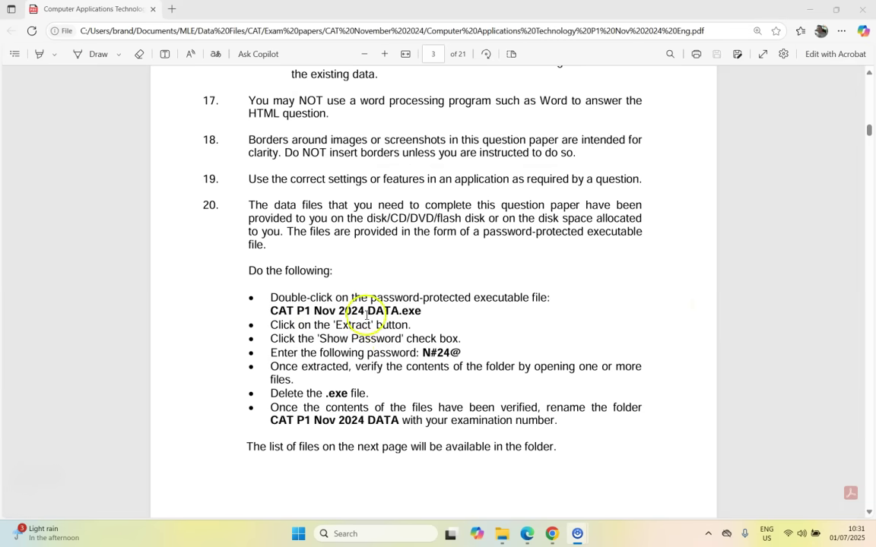
- Run CAT P1 Nov 2024 DATA.exe from File Explorer despite the SmartScreen unknown-publisher warning
left_click(502, 534)
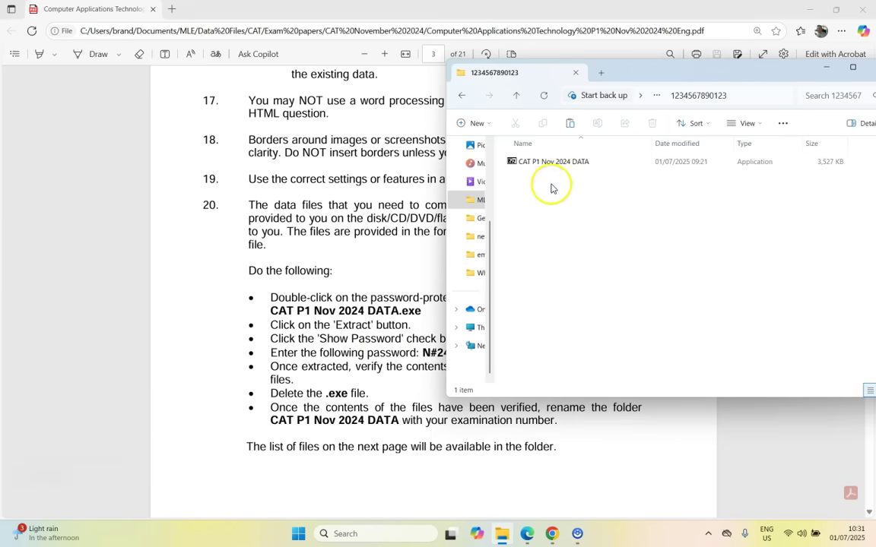
double_click(562, 163)
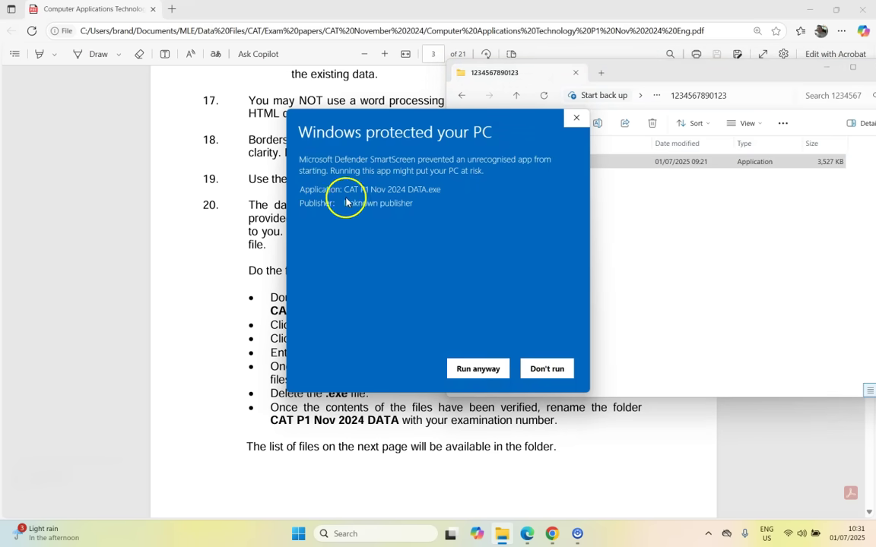
left_click(481, 369)
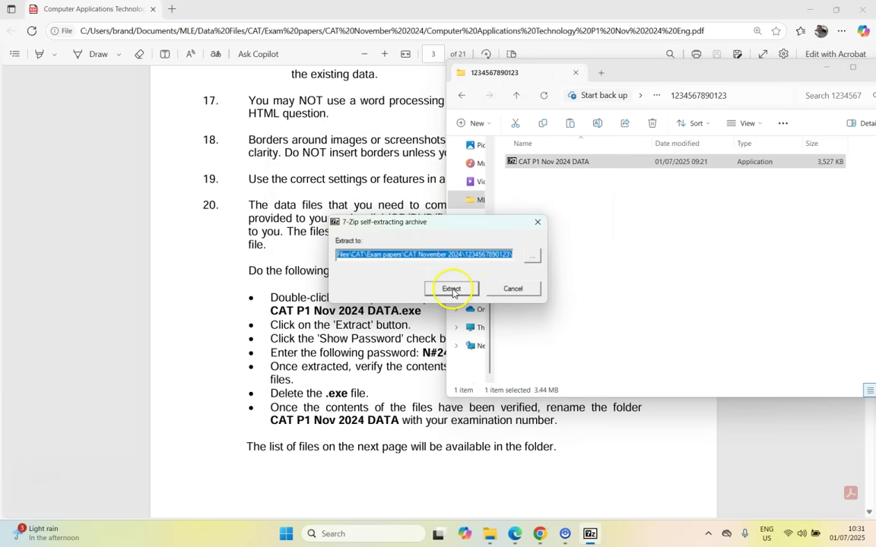
- Extract the archive in 7-Zip with the password copied from the exam paper
left_click(452, 290)
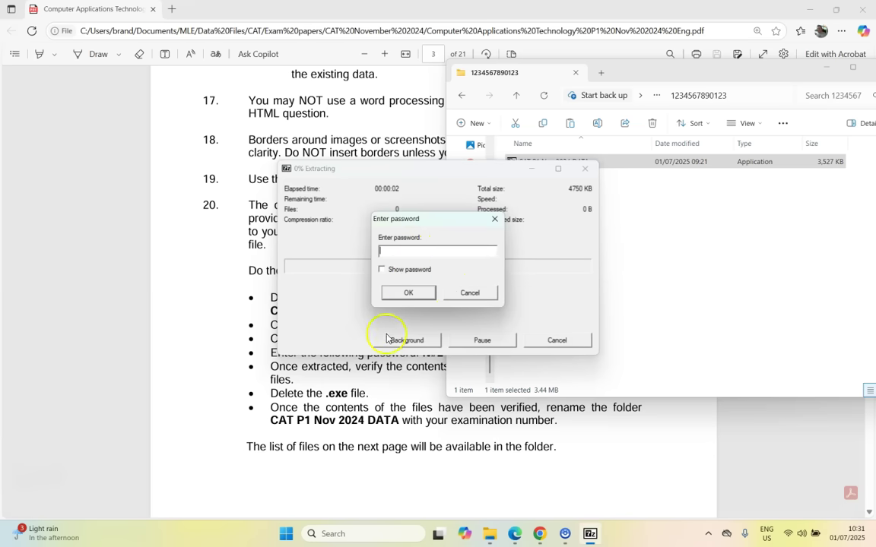
left_click(410, 378)
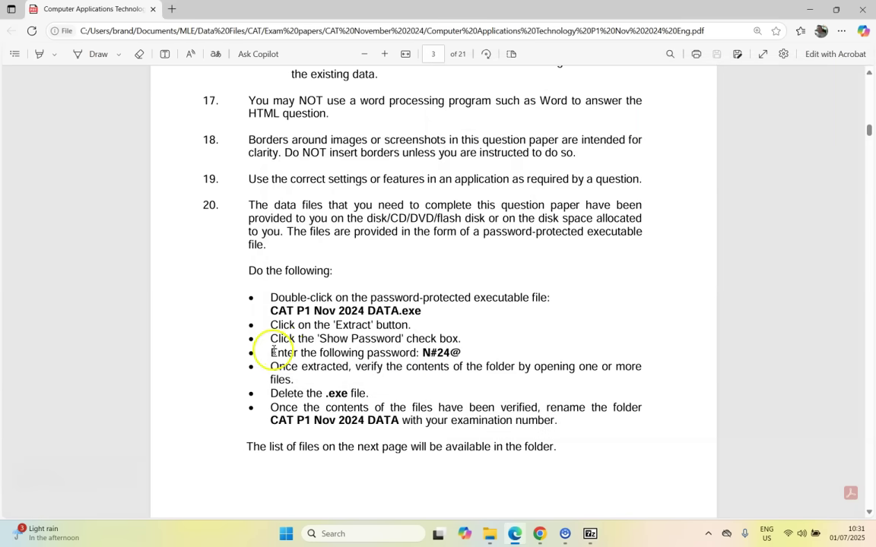
left_click_drag(423, 352, 464, 359)
left_click(590, 533)
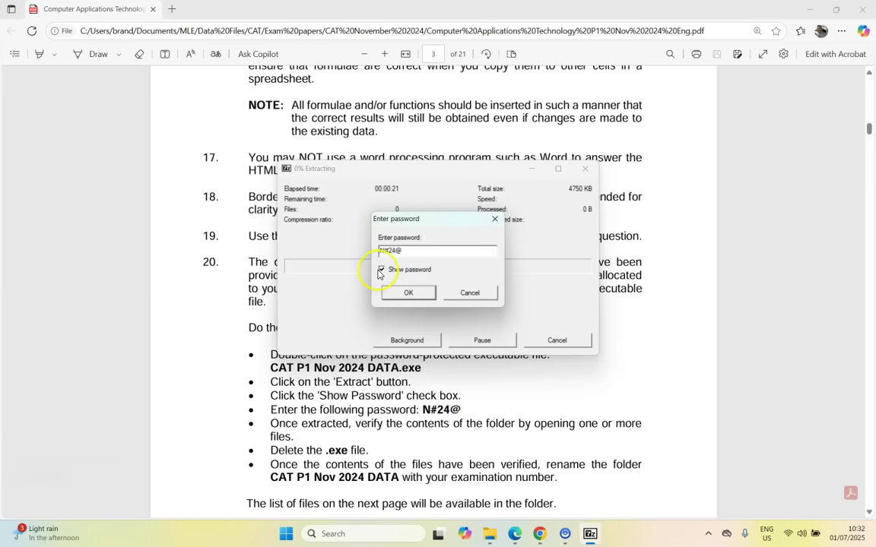
left_click(410, 293)
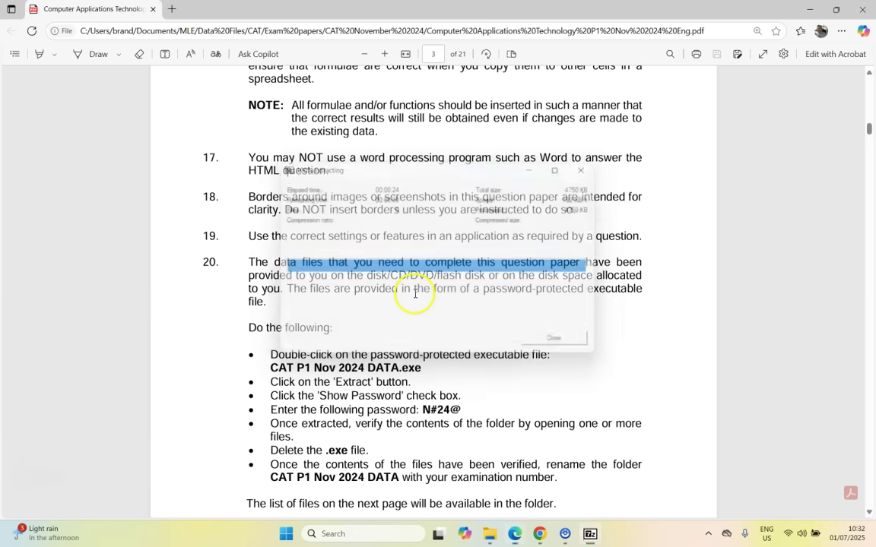
left_click(500, 464)
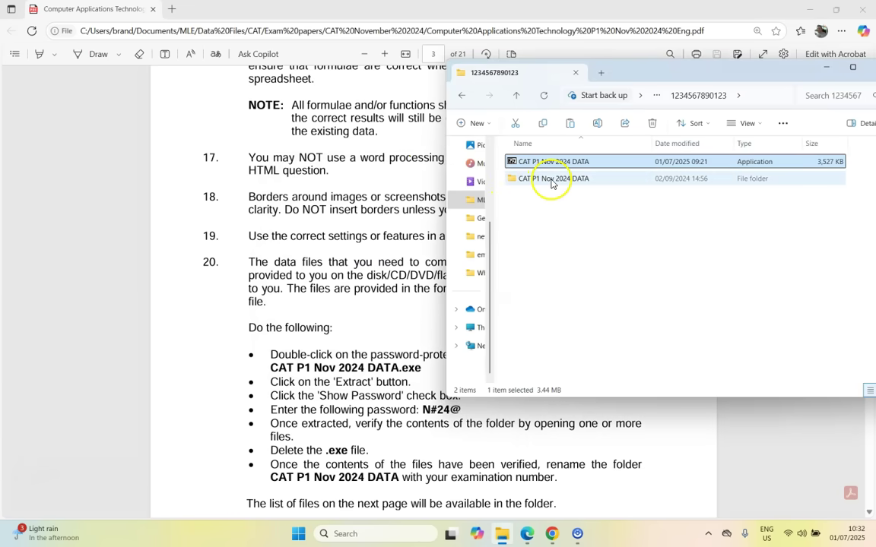
- Open the CAT P1 Nov 2024 DATA folder of 19 files and launch 1Solar in Word
left_click(521, 181)
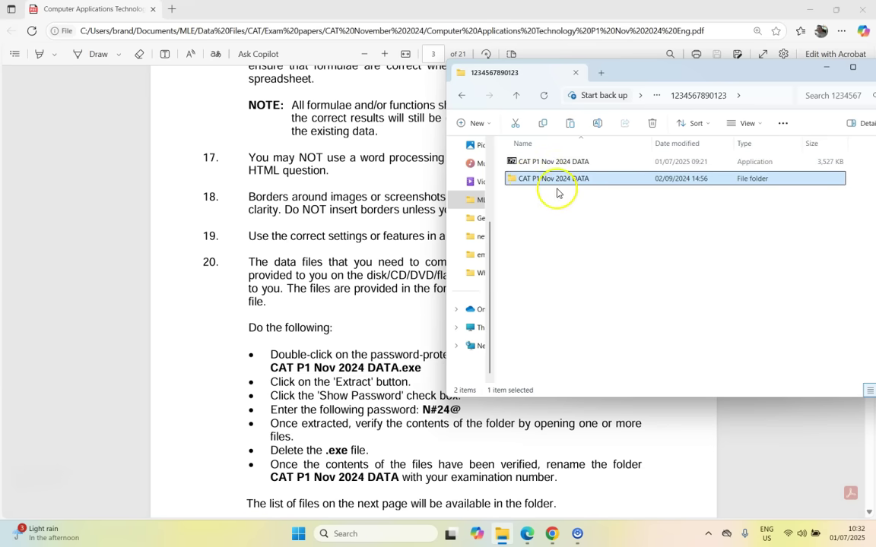
double_click(557, 178)
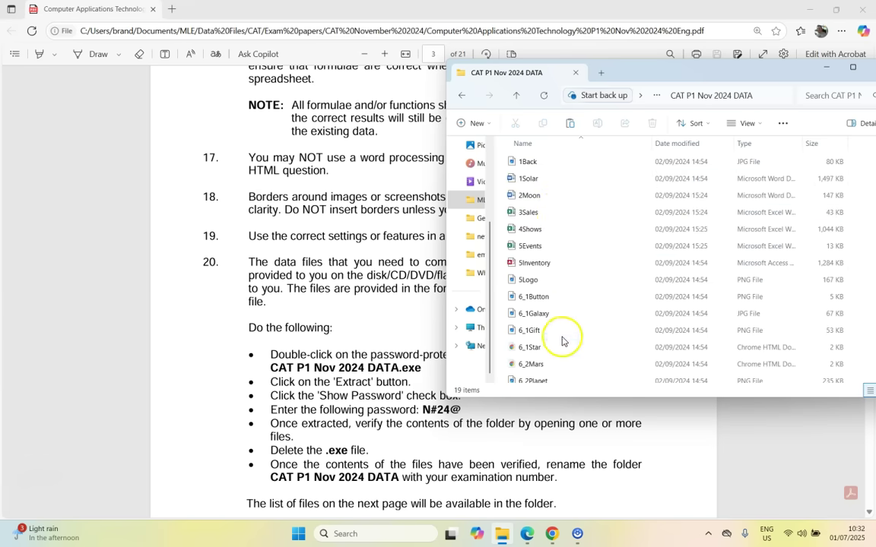
scroll(561, 342, "down", 3)
scroll(559, 304, "up", 3)
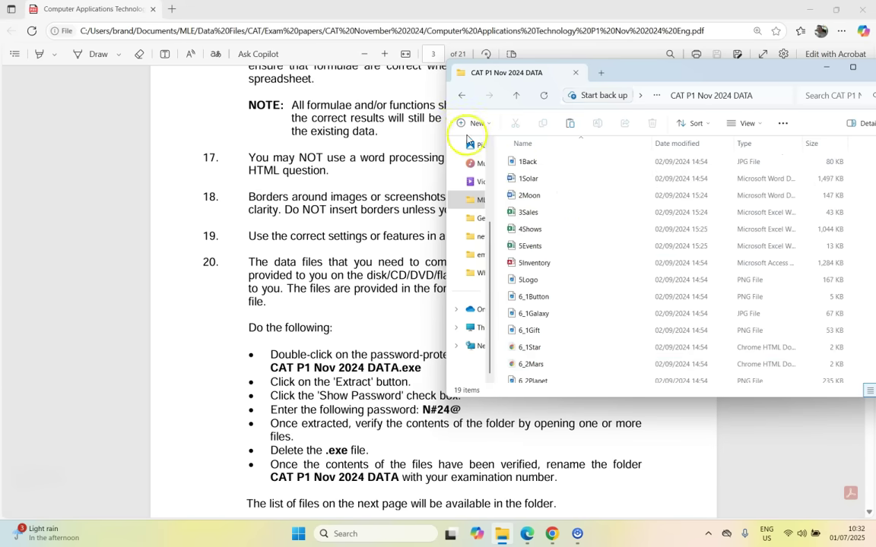
double_click(528, 179)
left_click(422, 363)
scroll(422, 363, "down", 8)
scroll(423, 363, "down", 10)
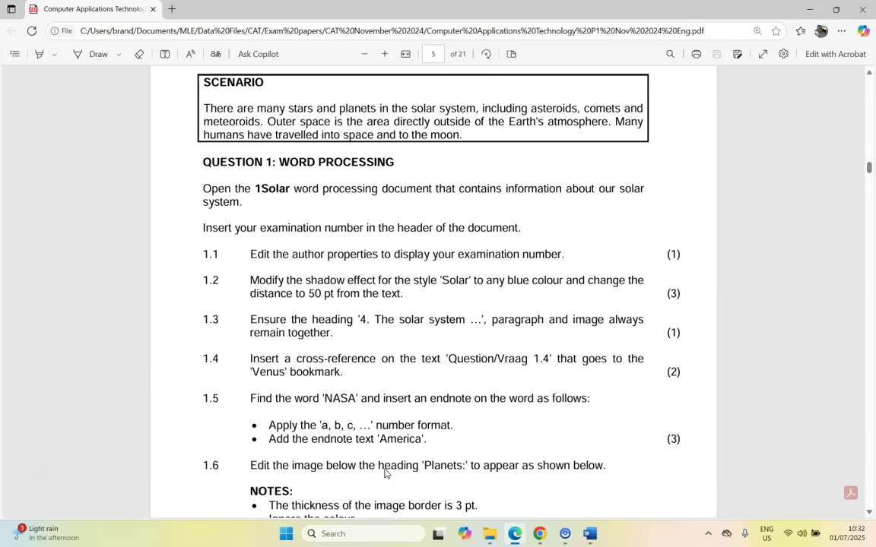
- Scroll the exam paper to page 5 to read Question 1, tasks 1.1 to 1.6
left_click(387, 467)
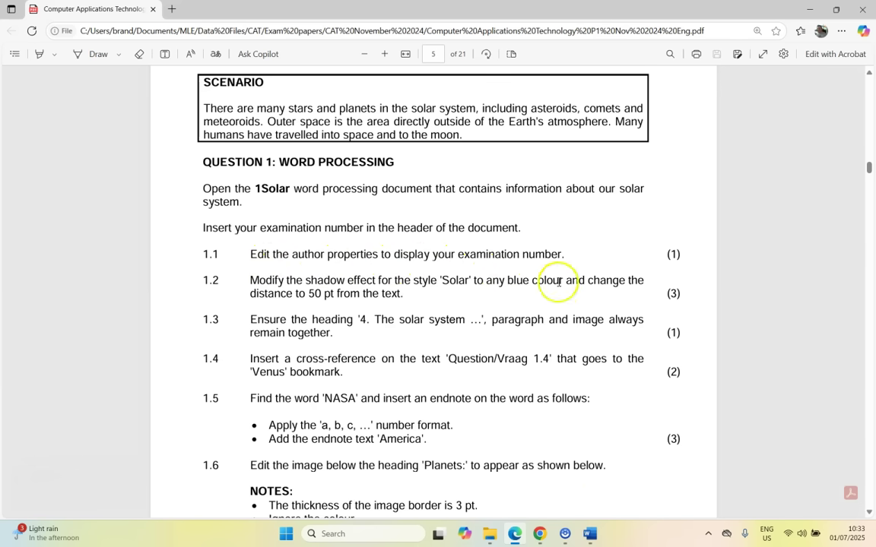
- In File > Info, change 1Solar's Author property to the examination number
left_click(590, 534)
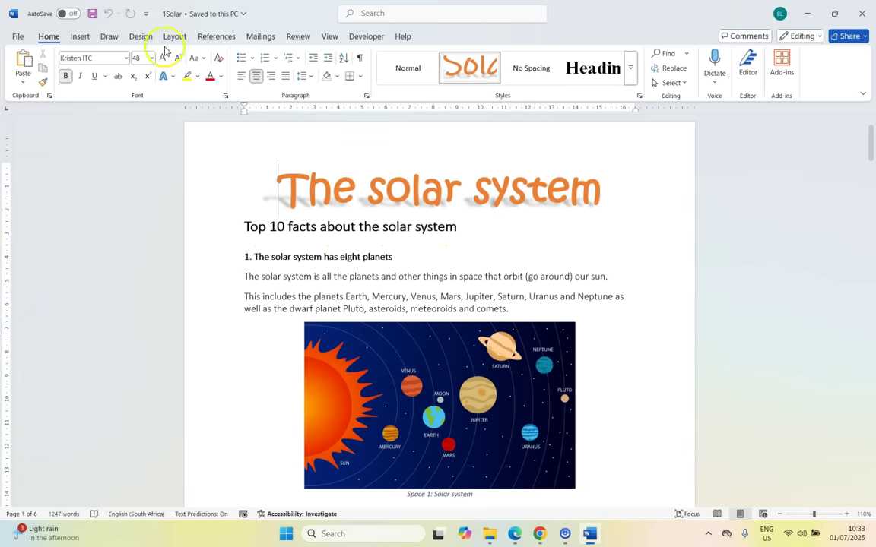
left_click(16, 36)
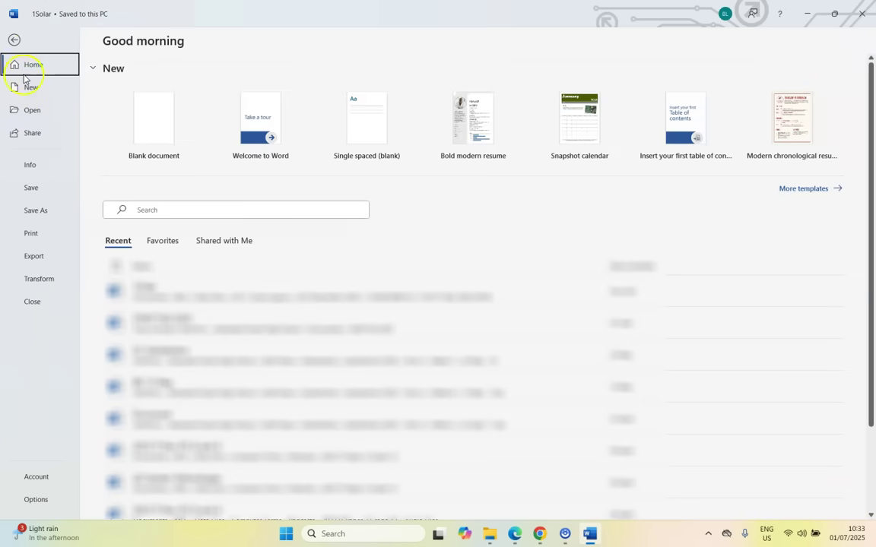
left_click(35, 165)
right_click(576, 330)
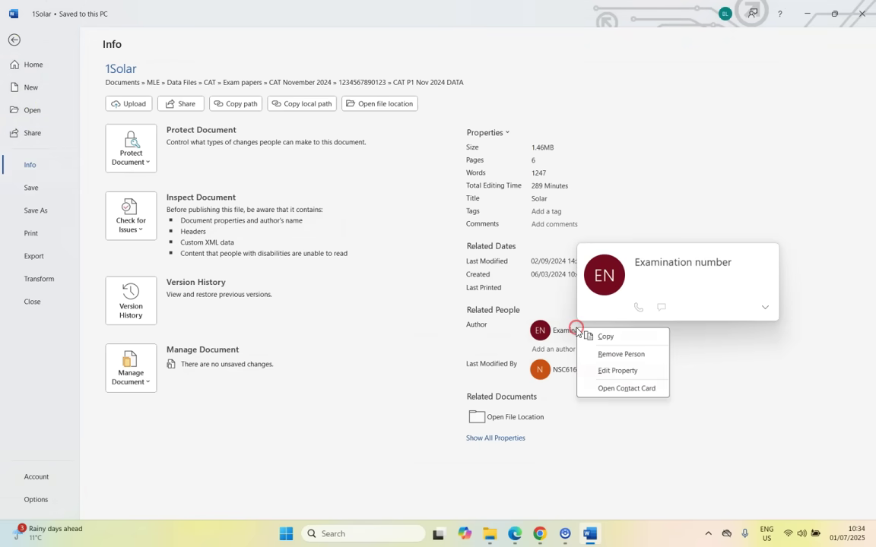
left_click(617, 371)
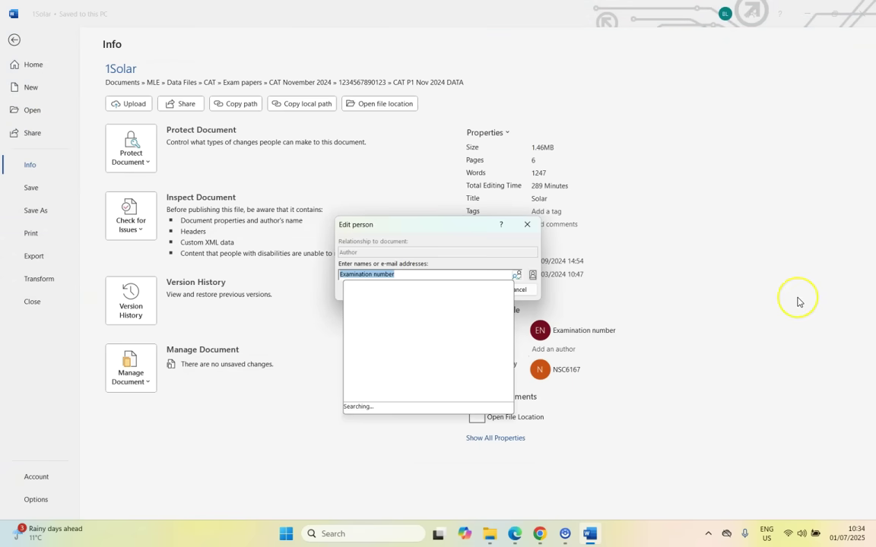
type("12345678942365")
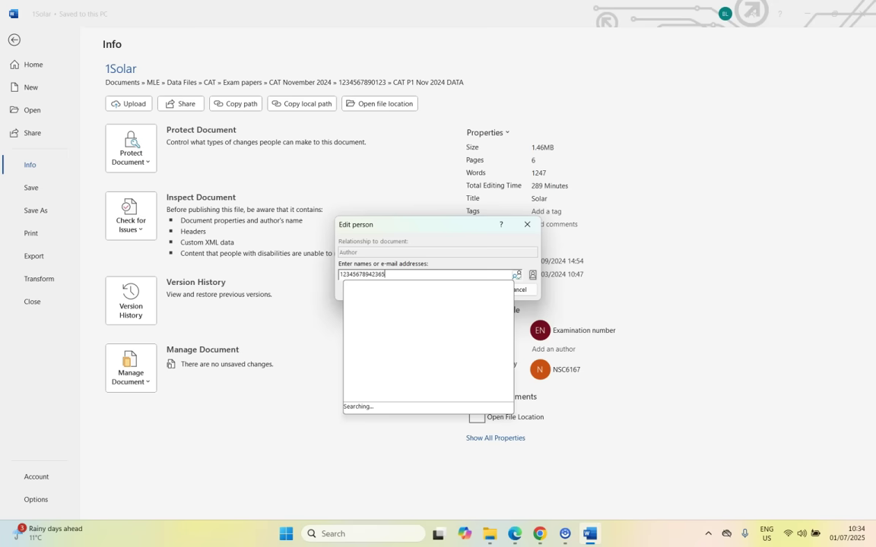
key("Return")
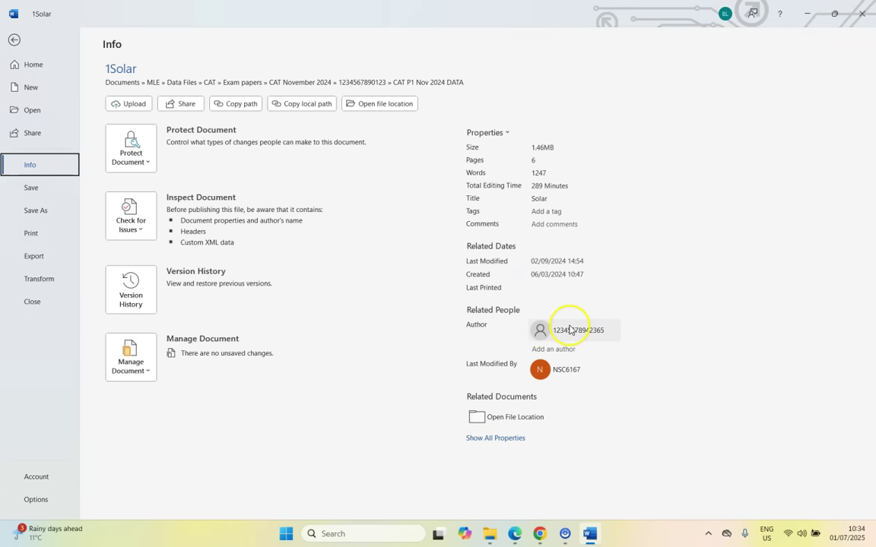
mouse_move(608, 335)
right_click(598, 331)
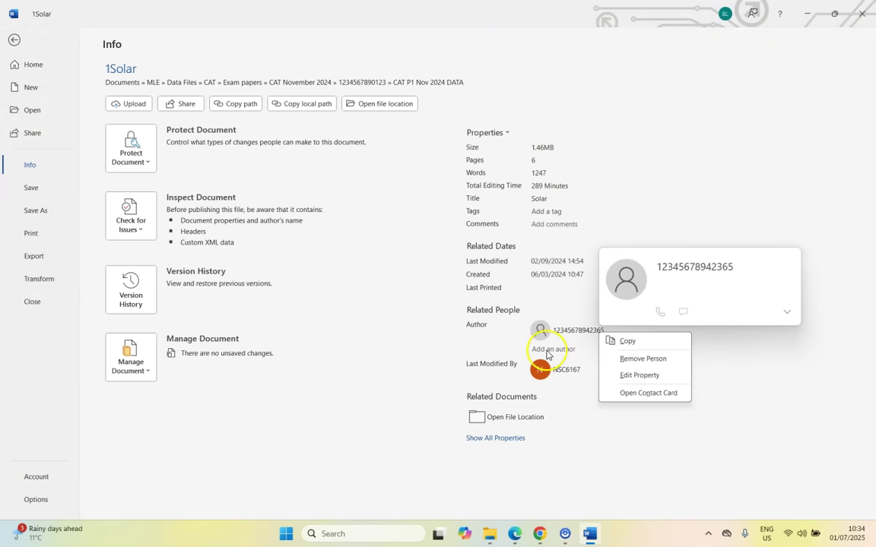
left_click(622, 489)
- Read task 1.2 (Solar style: blue shadow, 50 pt distance), then return to 1Solar
left_click(11, 39)
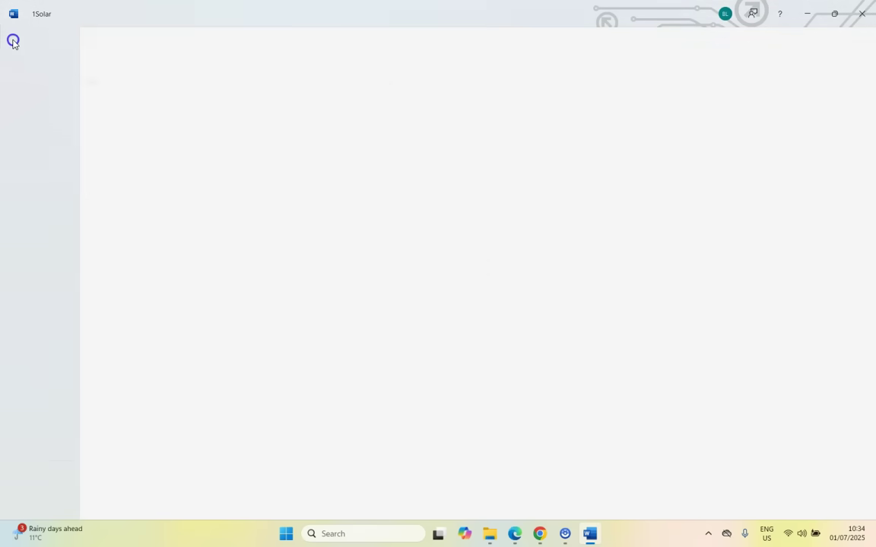
key("alt+Tab")
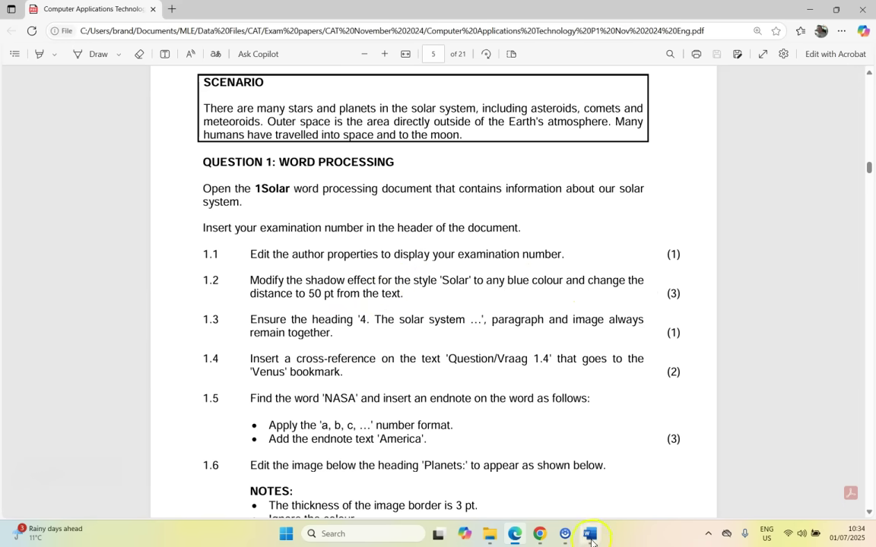
key("alt+Tab")
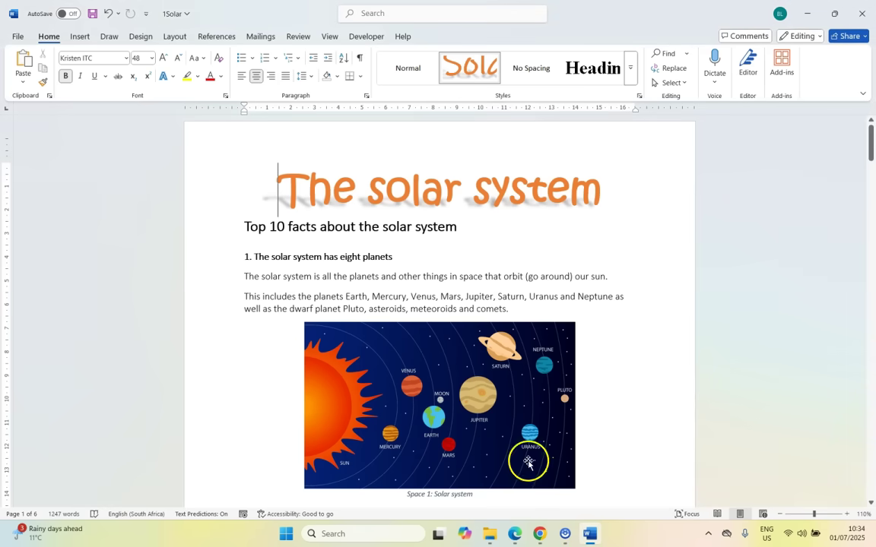
right_click(451, 72)
- Set the Solar style's text-effect shadow colour to Blue
left_click(482, 96)
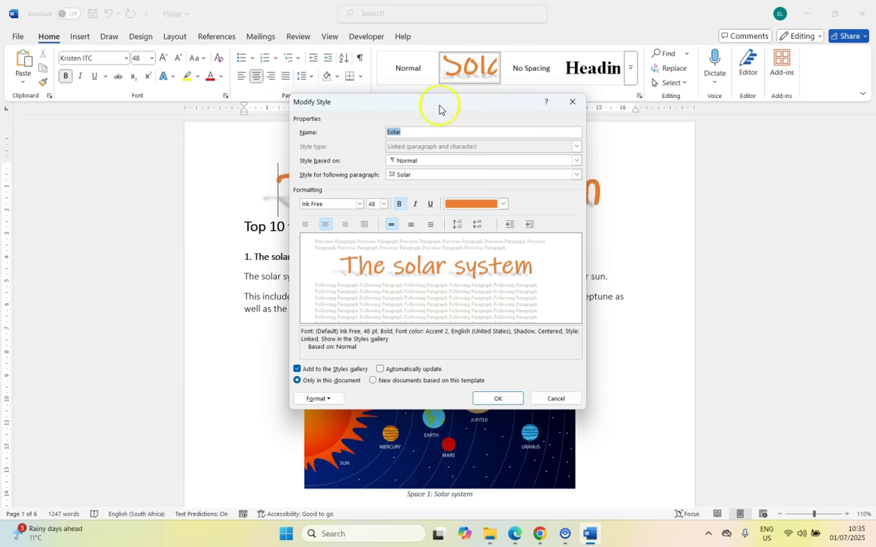
left_click(317, 398)
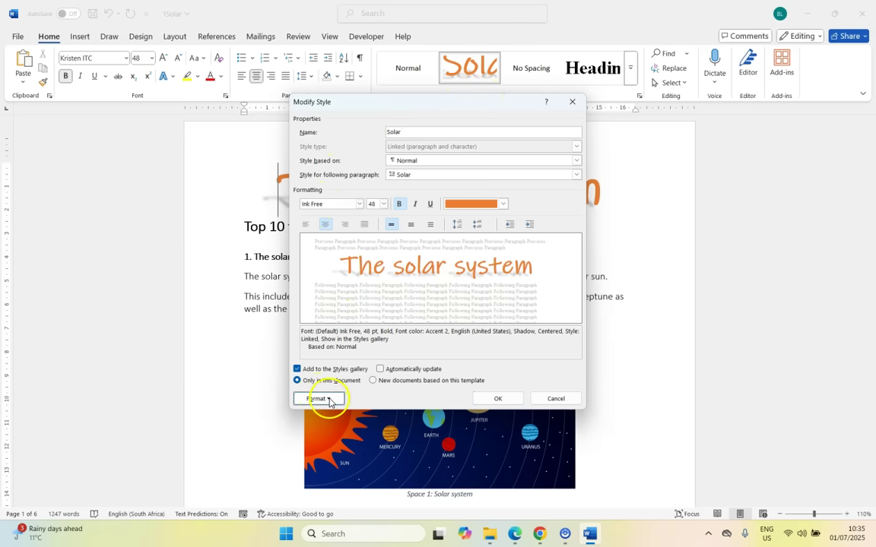
left_click(332, 385)
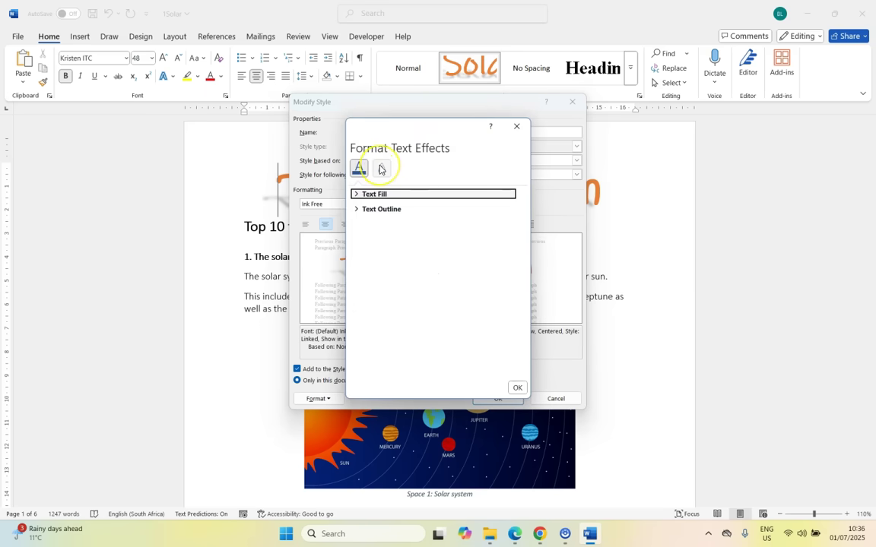
left_click(381, 169)
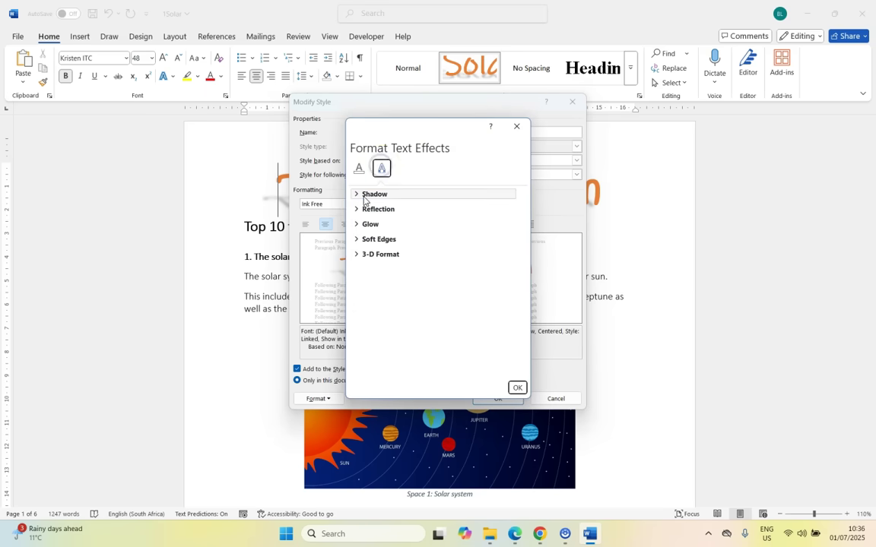
left_click(355, 195)
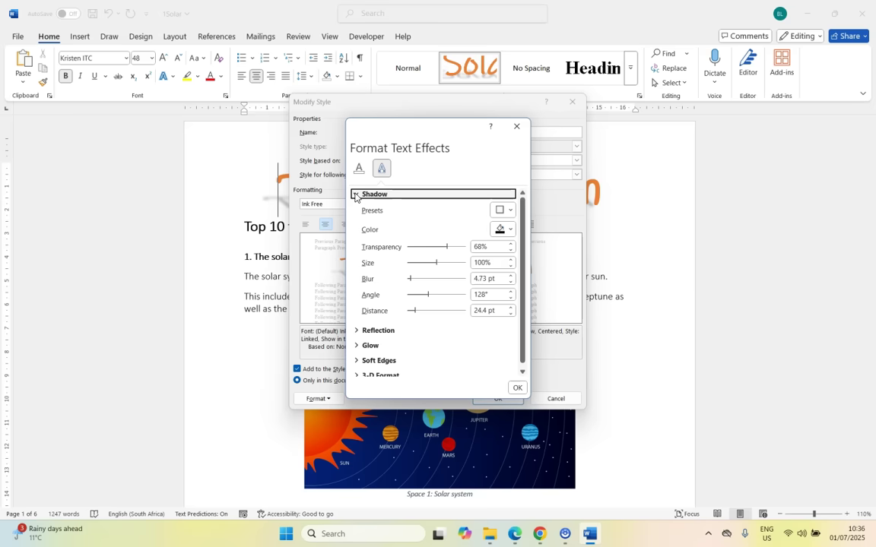
left_click(510, 230)
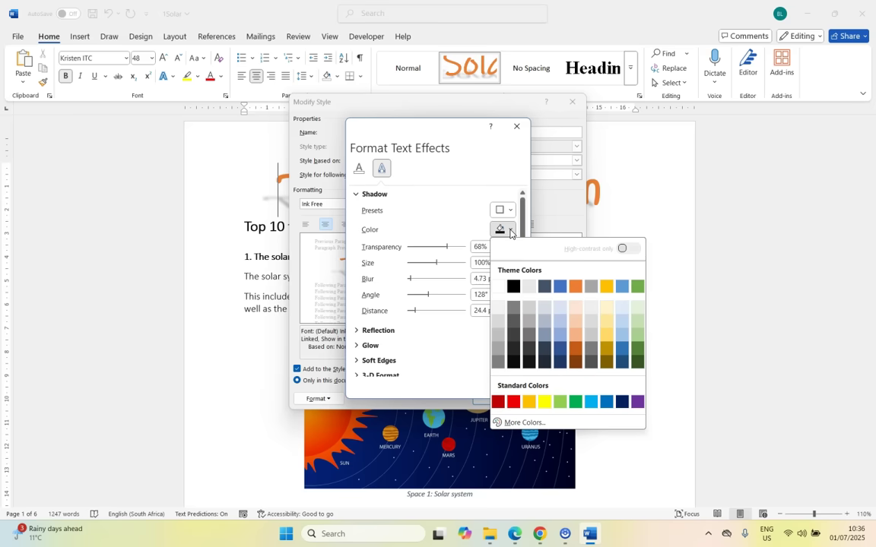
left_click(607, 402)
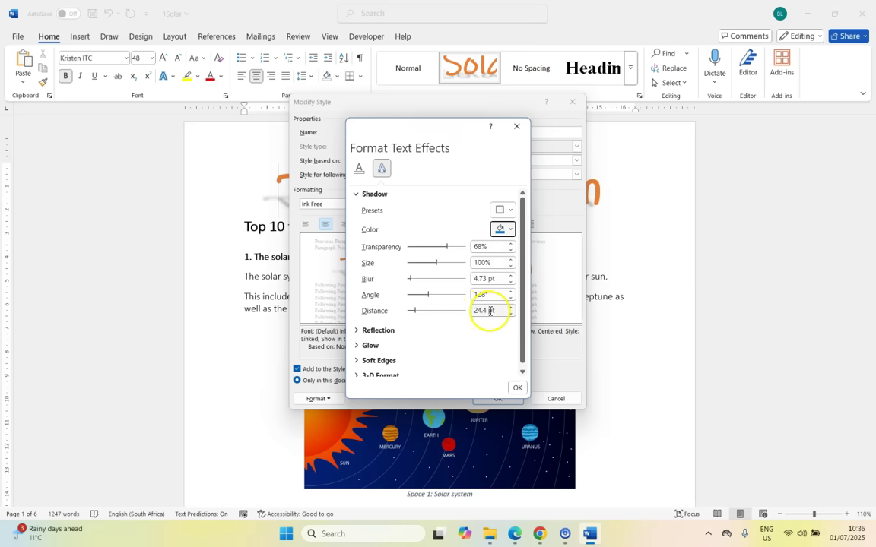
- Set the shadow distance to 50 pt, save the style, and read task 1.3
left_click_drag(487, 310, 453, 312)
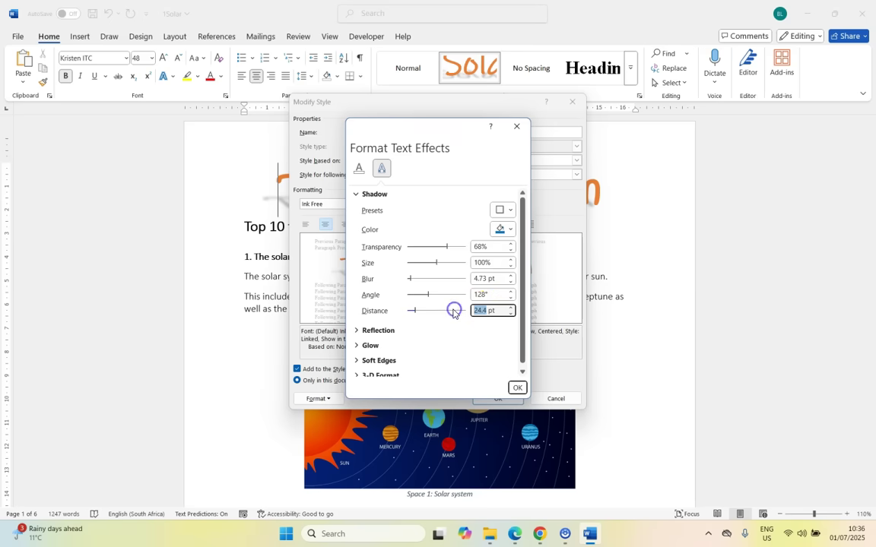
type("50")
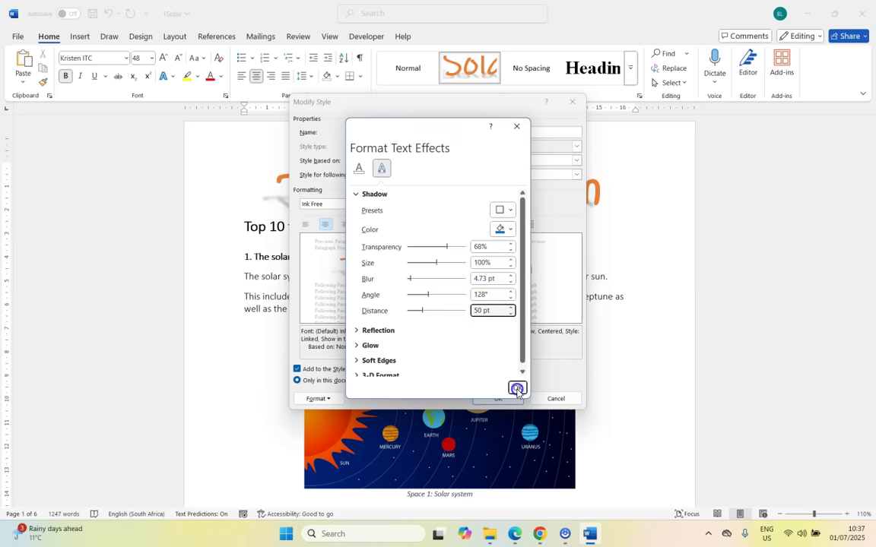
left_click(517, 387)
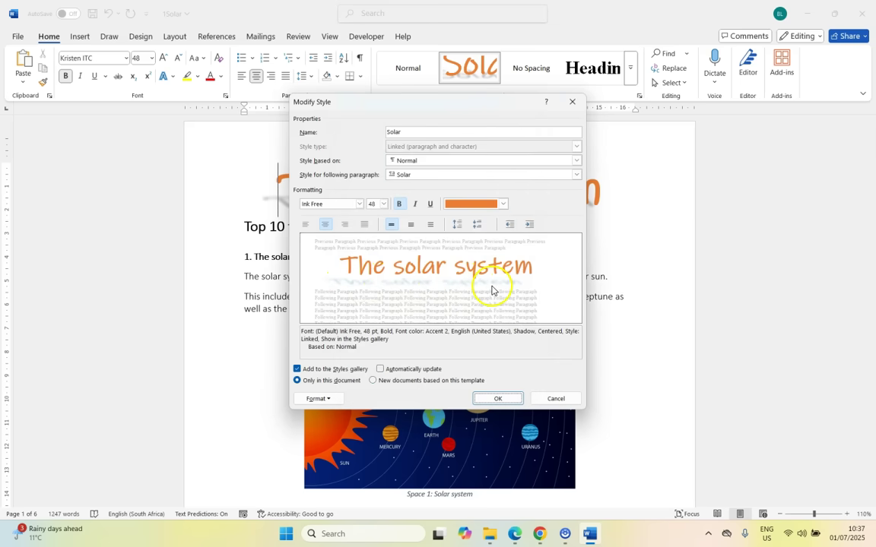
left_click(499, 403)
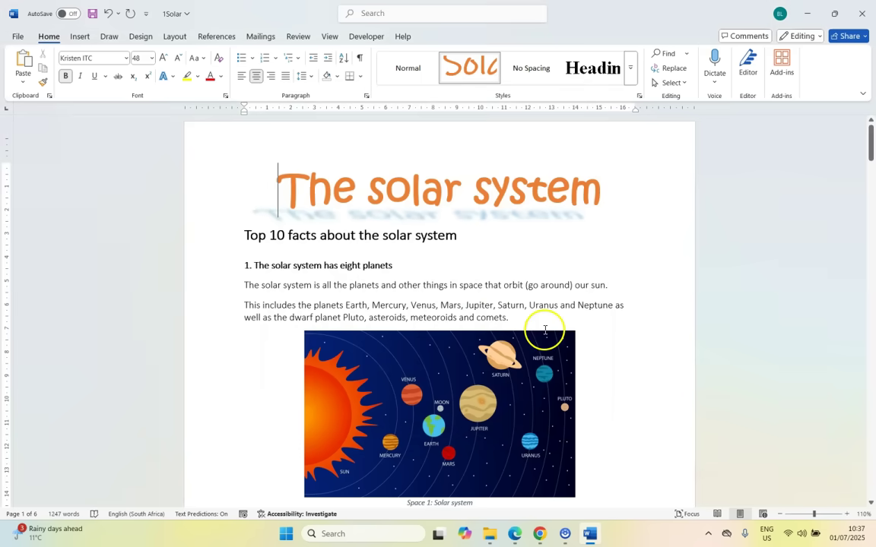
key("alt+Tab")
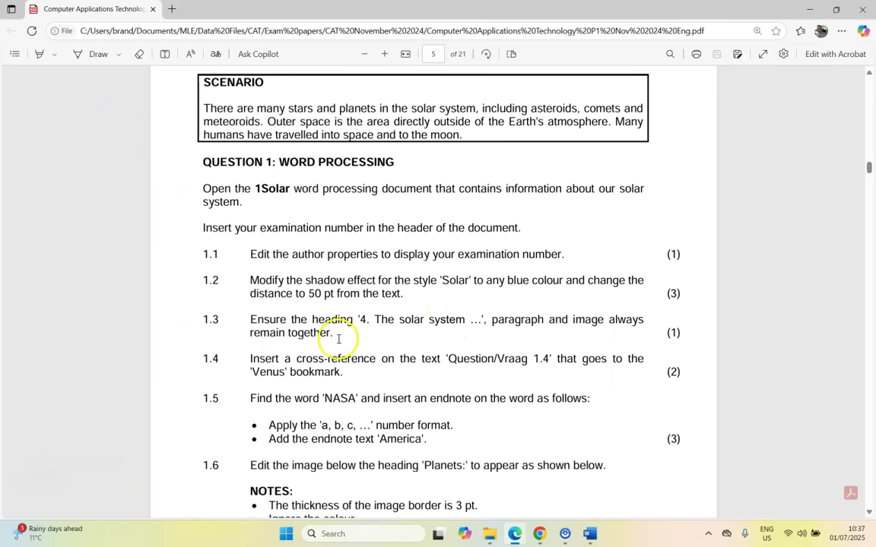
key("alt+Tab")
- Apply Keep with next to the Milky Way heading, paragraph and image
scroll(264, 272, "down", 5)
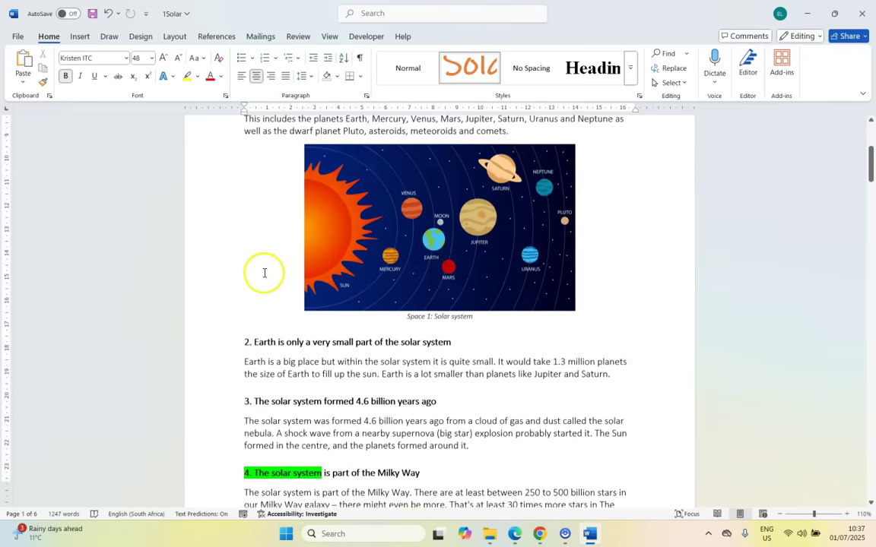
left_click_drag(240, 298, 427, 355)
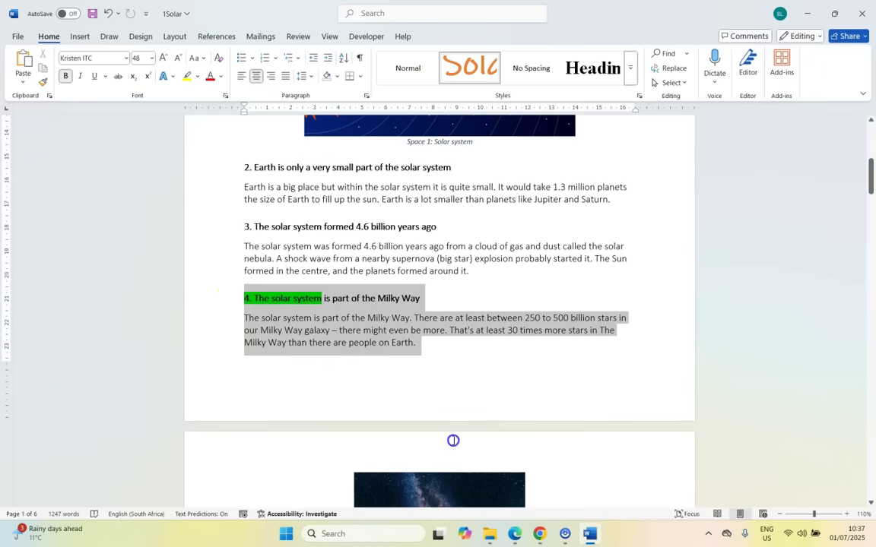
left_click_drag(464, 500, 472, 419)
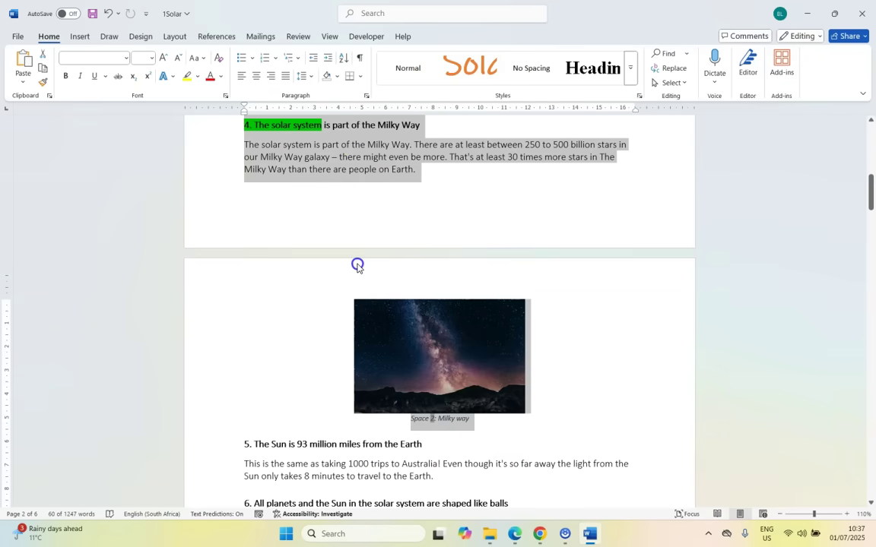
scroll(358, 264, "up", 1)
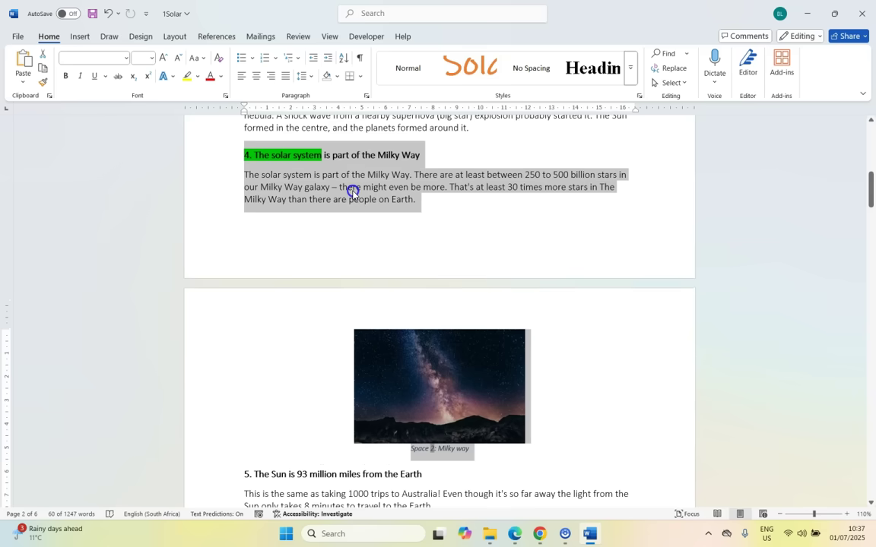
left_click(367, 96)
left_click(410, 122)
left_click(411, 123)
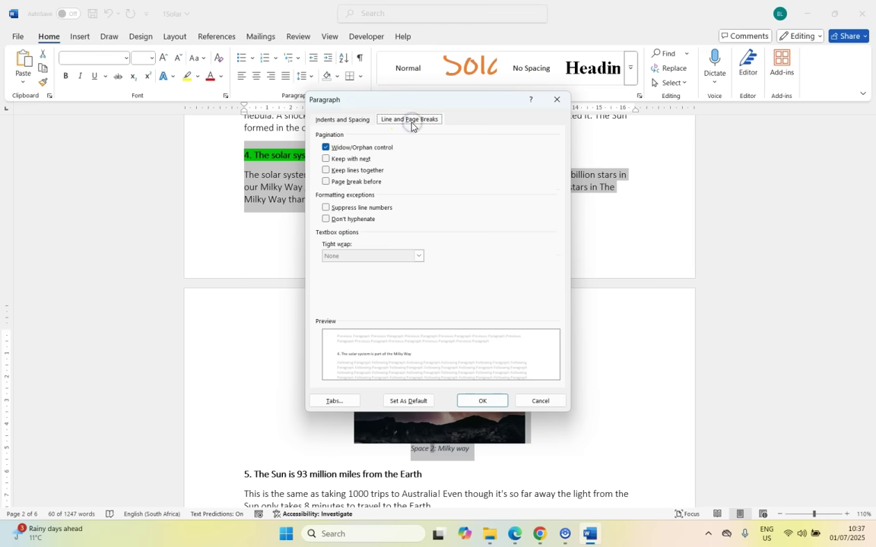
left_click(326, 159)
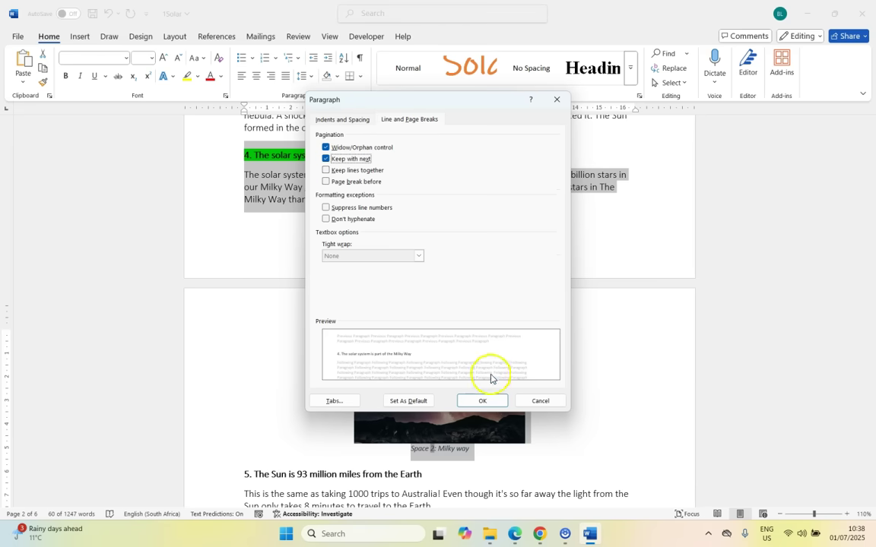
left_click(484, 402)
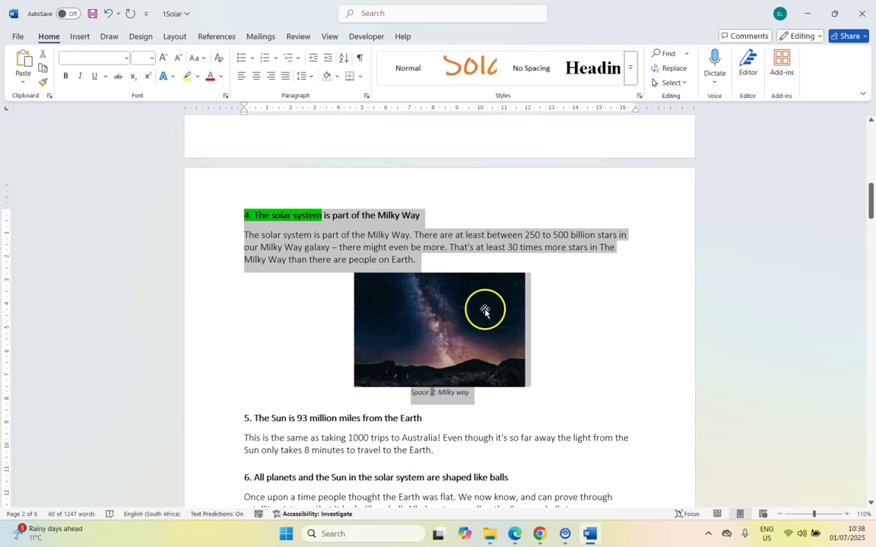
key("alt+Tab")
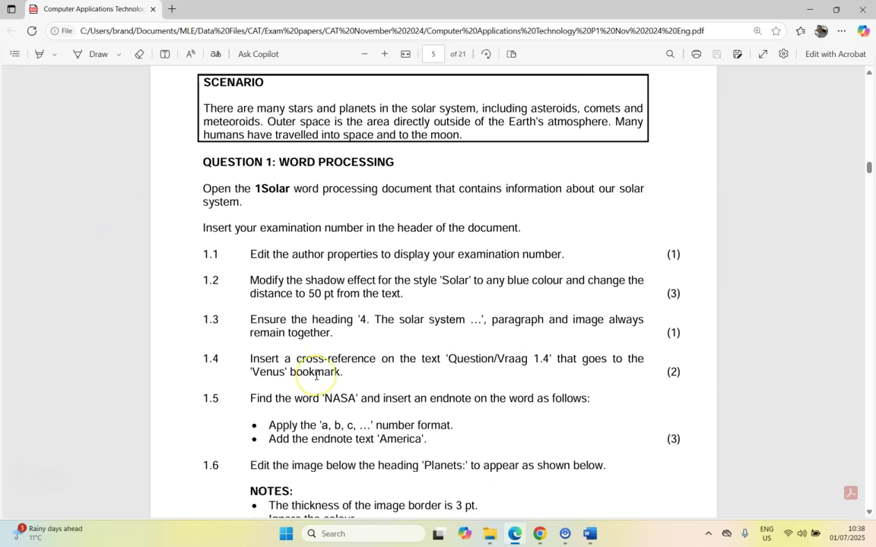
- Swap the Question/Vraag1.4 placeholder for a Bookmark cross-reference to Venus
key("alt+Tab")
scroll(308, 338, "down", 5)
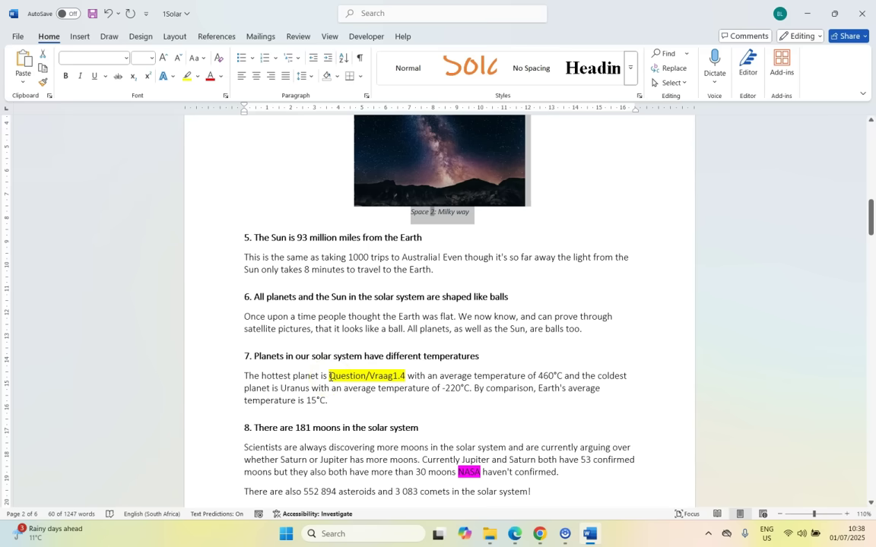
left_click_drag(330, 377, 403, 377)
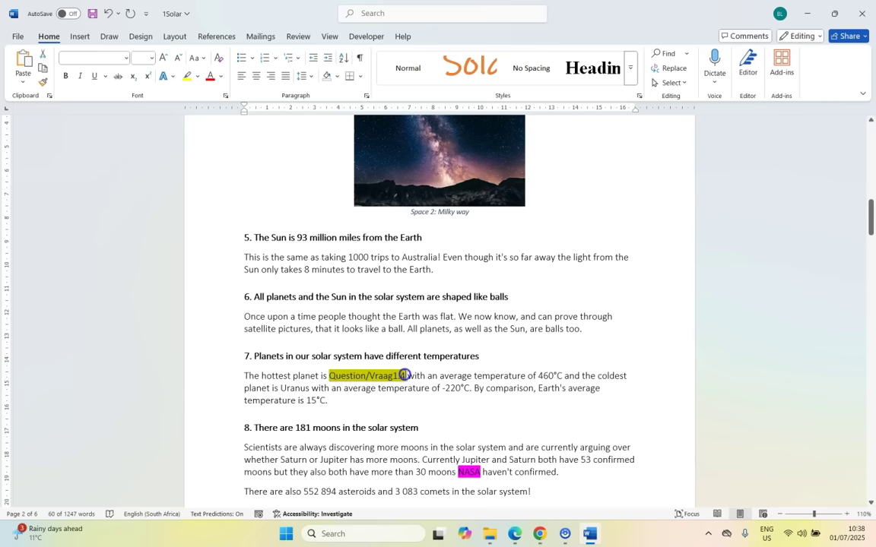
left_click(218, 37)
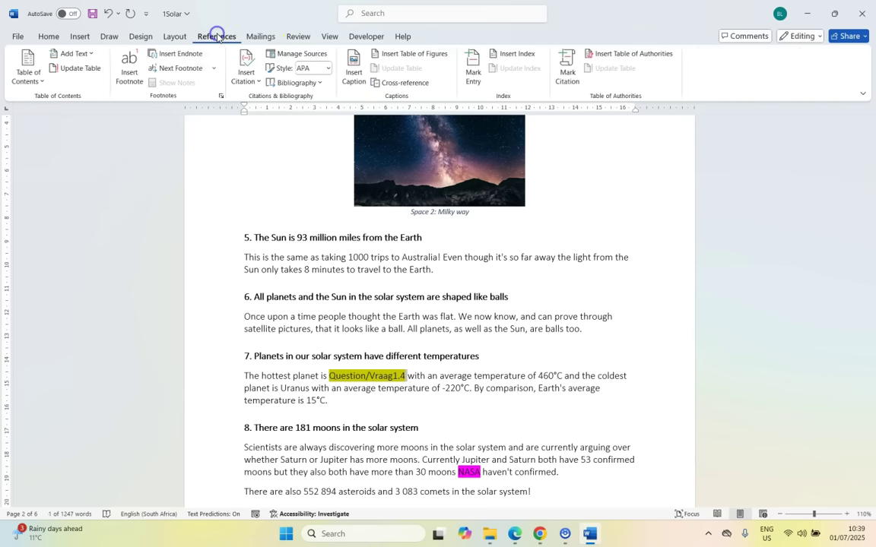
left_click(396, 84)
left_click(346, 188)
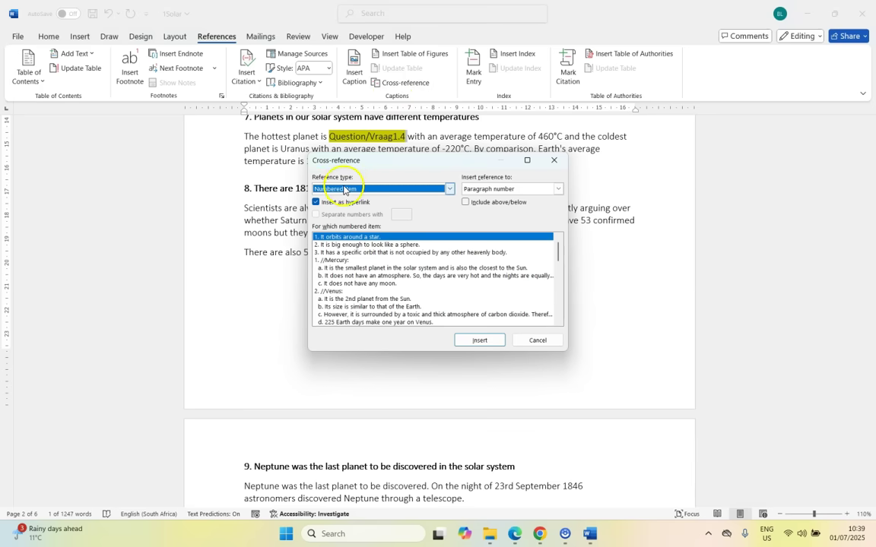
left_click(450, 189)
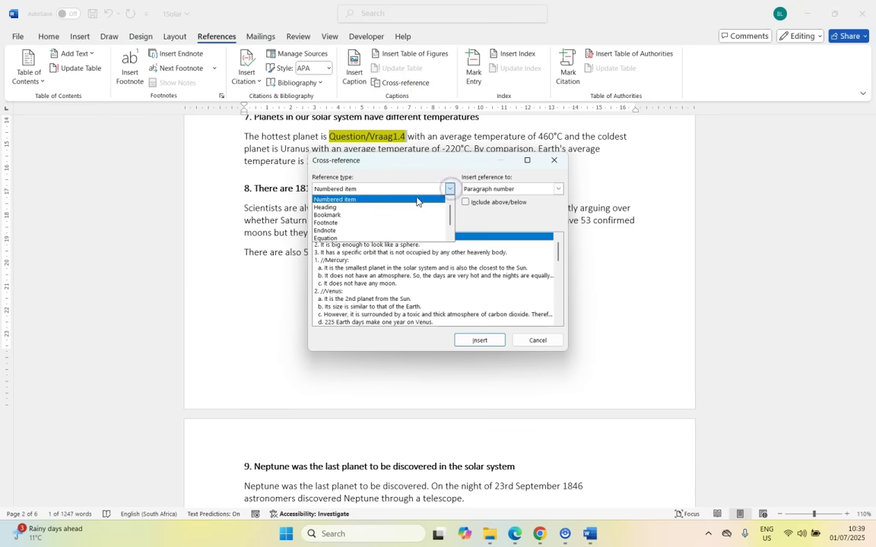
left_click(337, 219)
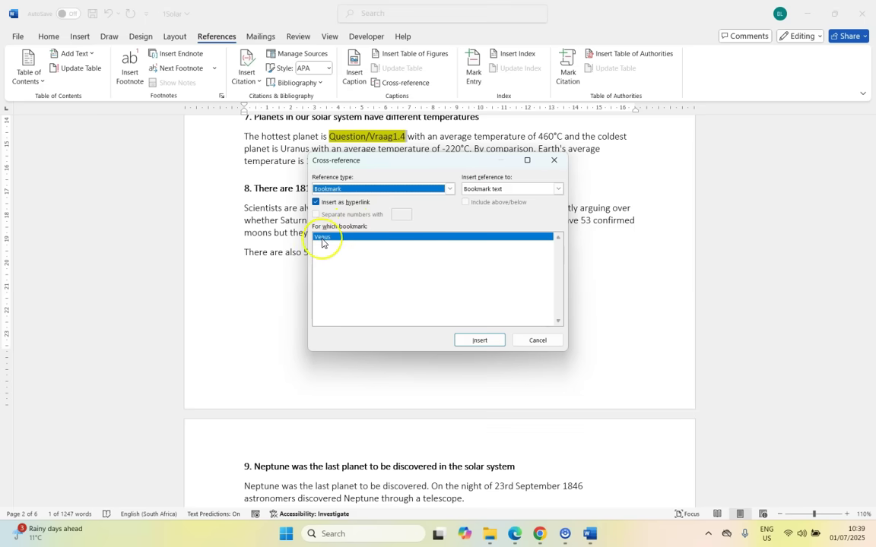
left_click(322, 239)
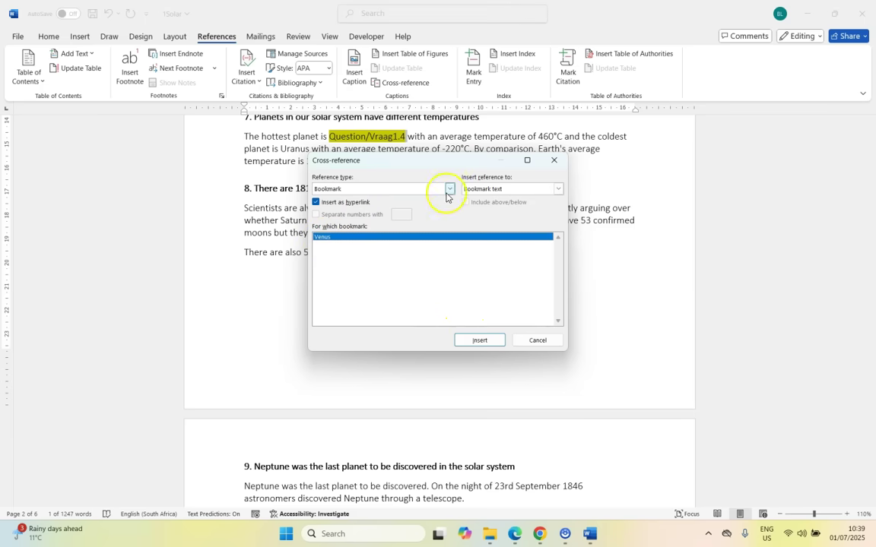
left_click(484, 341)
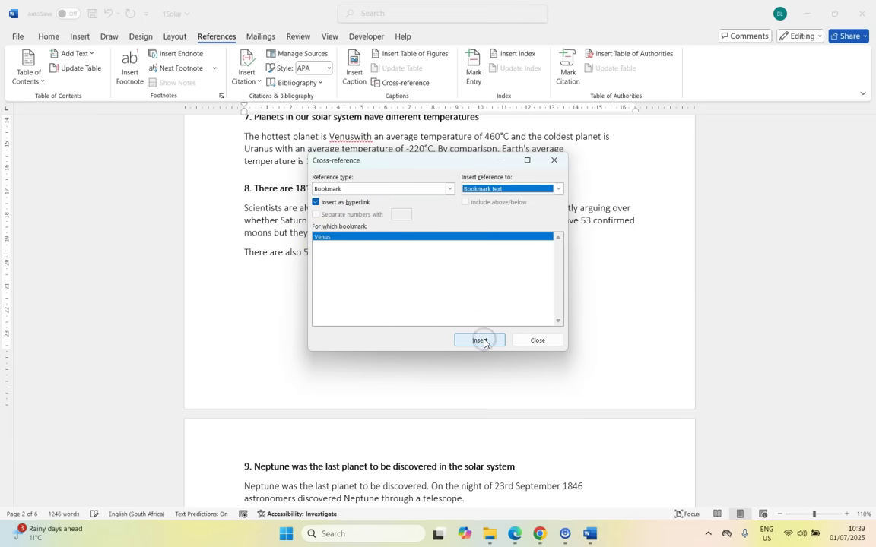
key("Escape")
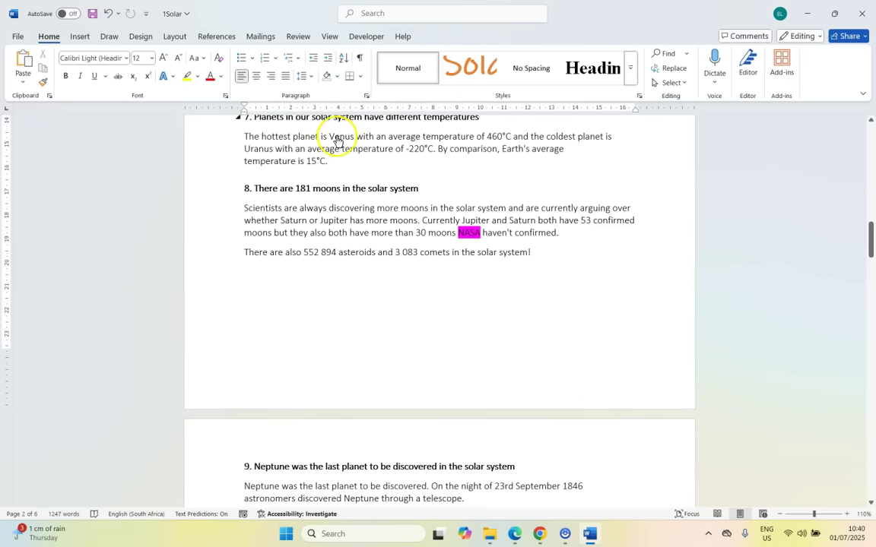
- Toggle field codes to confirm Venus is a REF Venus \h field, then return to the exam paper
key("alt+F9")
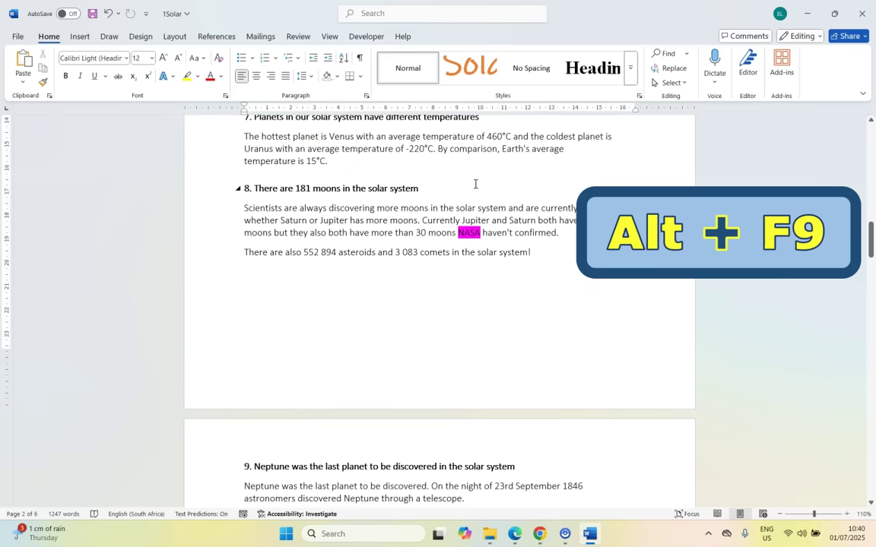
key("alt+F9")
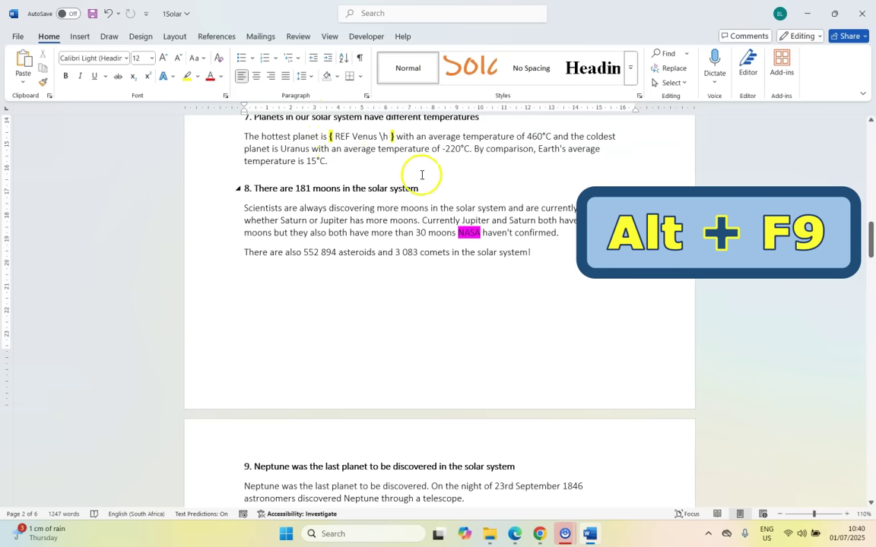
key("alt+F9")
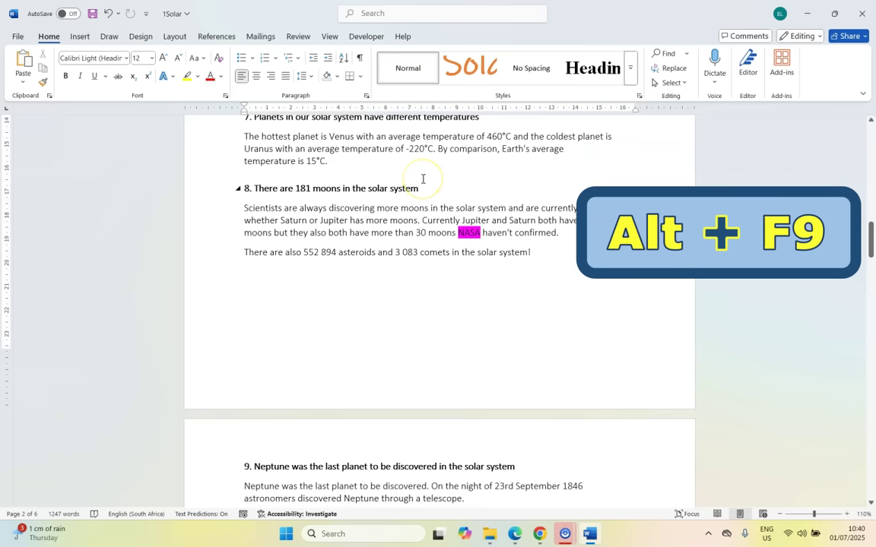
key("alt+Tab")
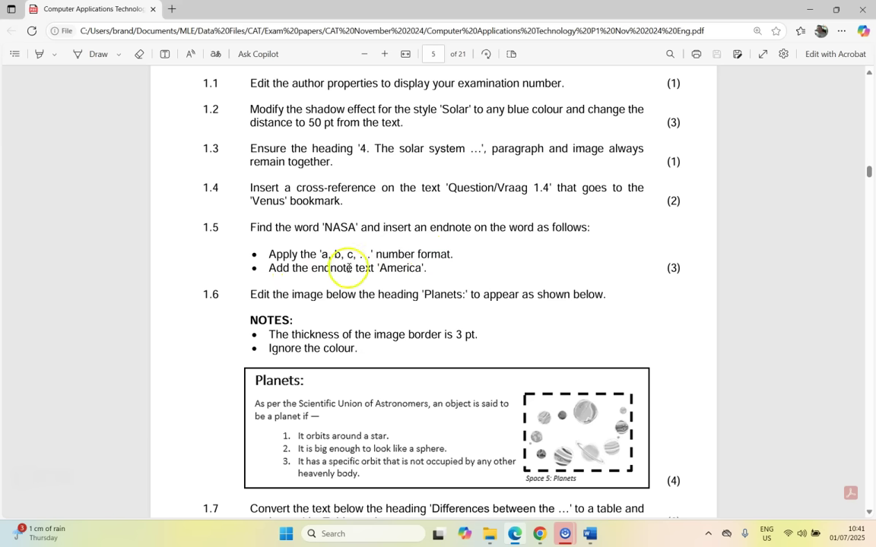
- Select the word NASA, add a quick endnote from References, then undo it
key("alt+Tab")
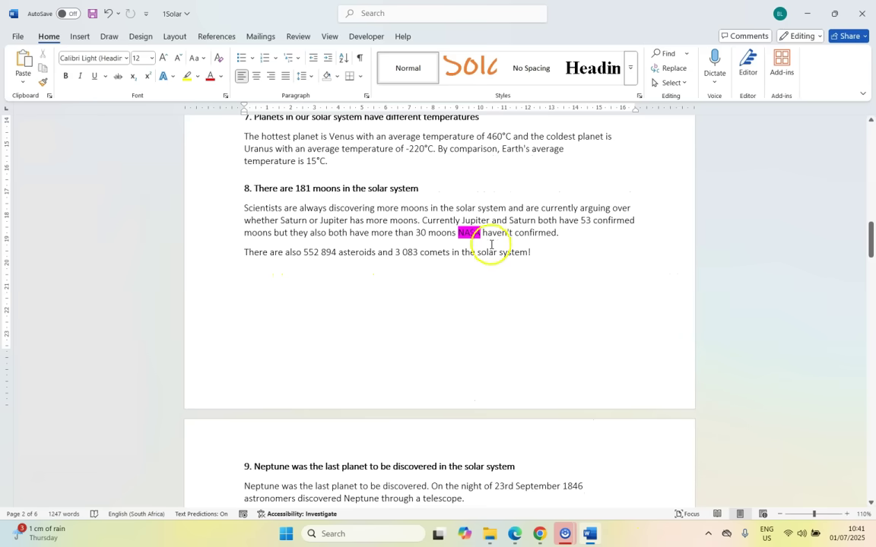
double_click(469, 234)
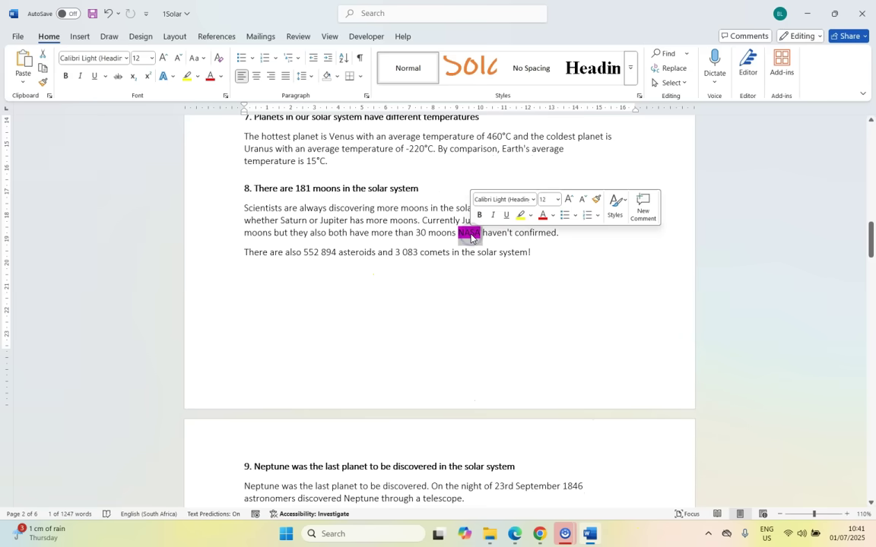
left_click(218, 38)
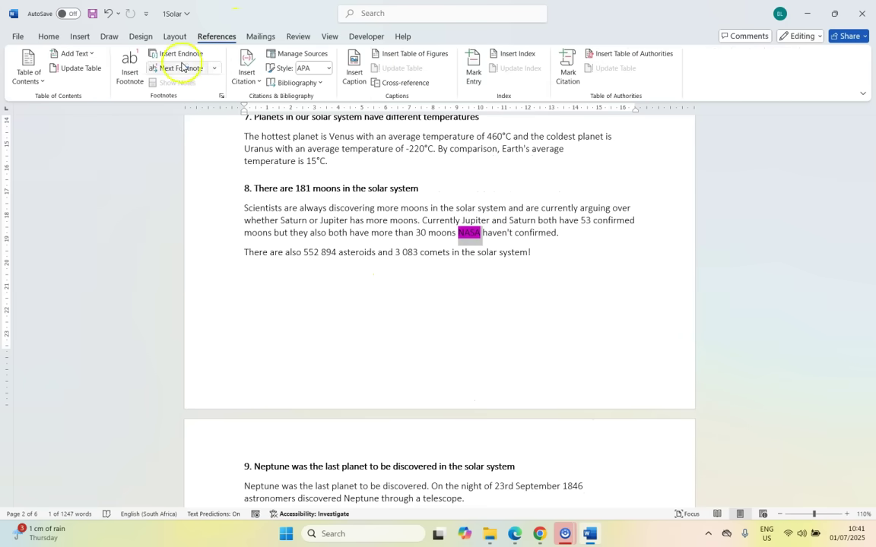
scroll(228, 65, "down", 3)
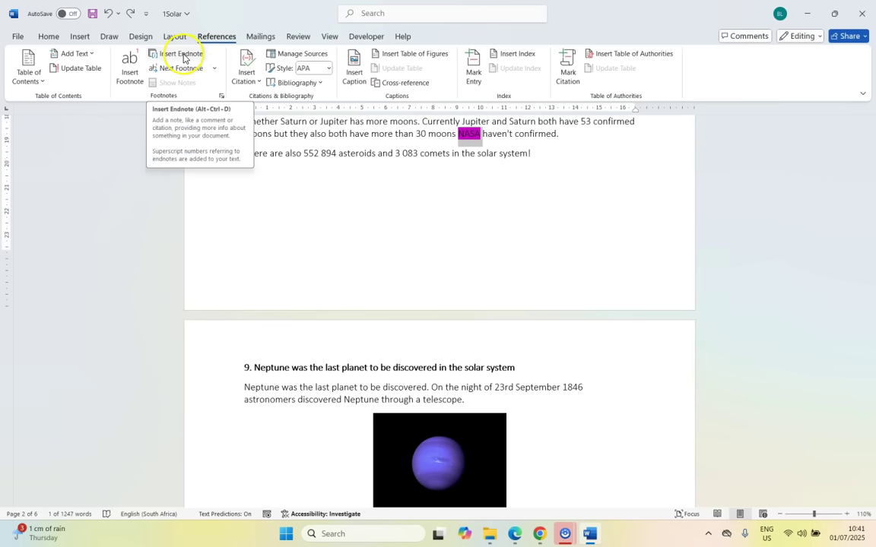
left_click(182, 55)
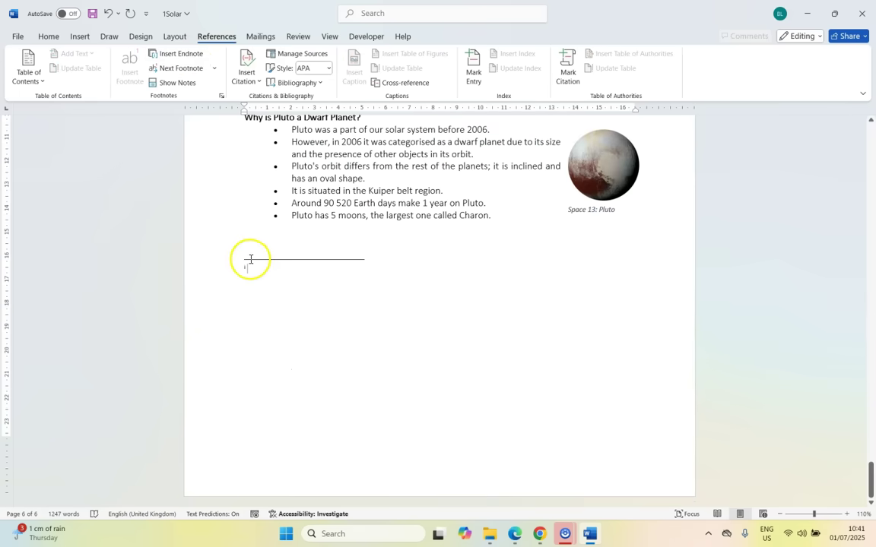
key("ctrl+z")
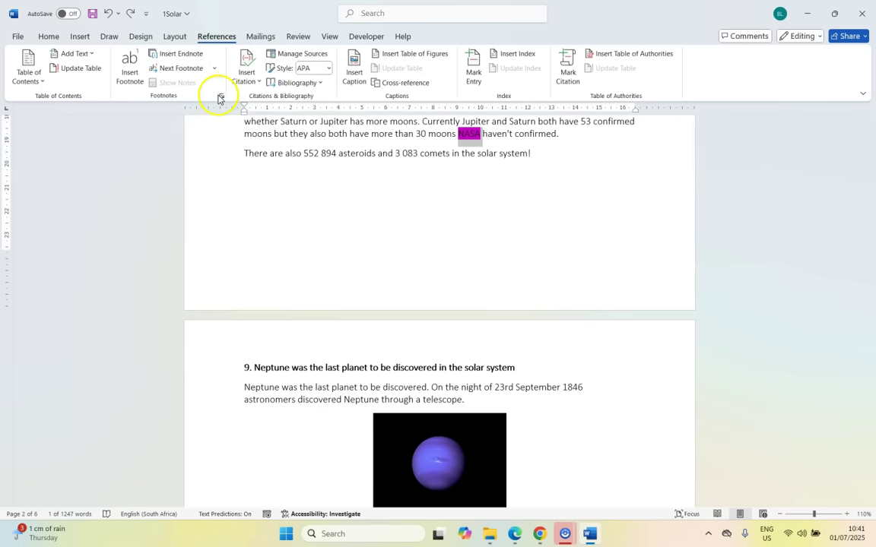
- Insert an endnote on NASA in the a, b, c number format reading 'America'
left_click(222, 98)
left_click_drag(428, 143, 626, 141)
left_click(568, 188)
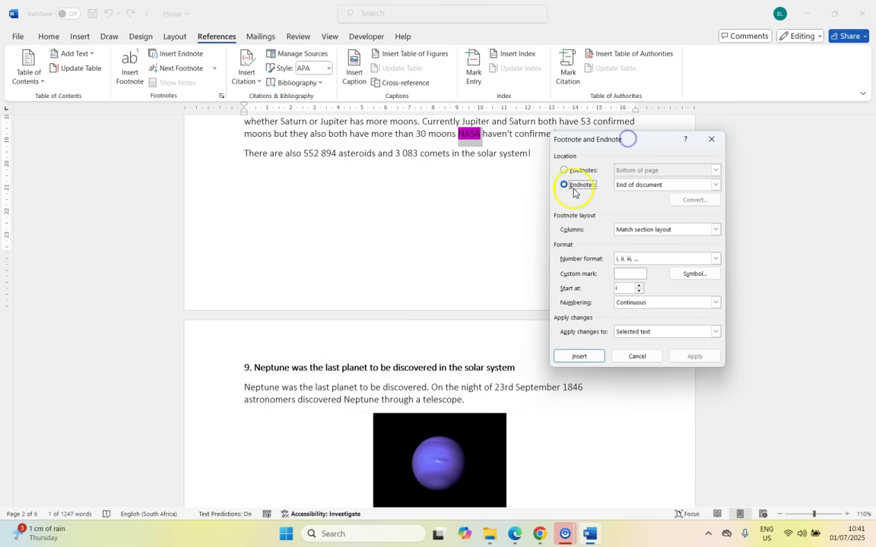
left_click(669, 259)
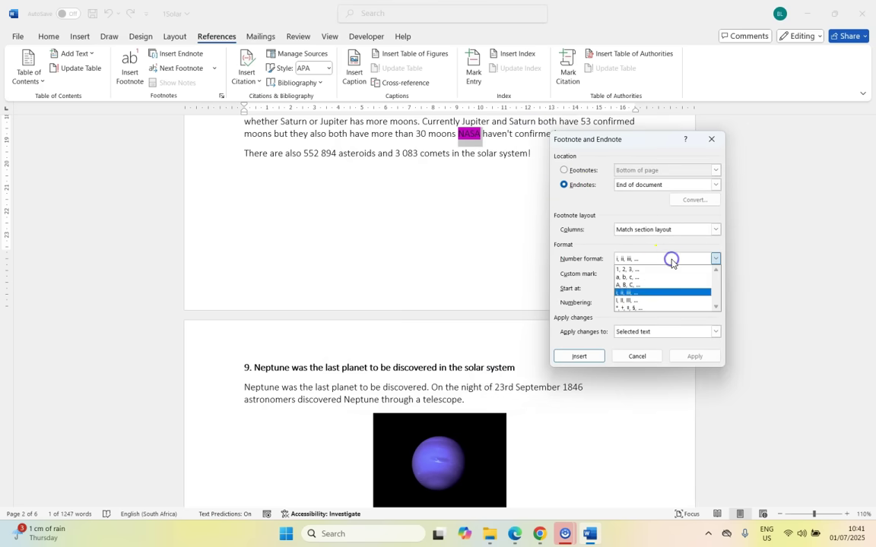
left_click(634, 280)
left_click(579, 355)
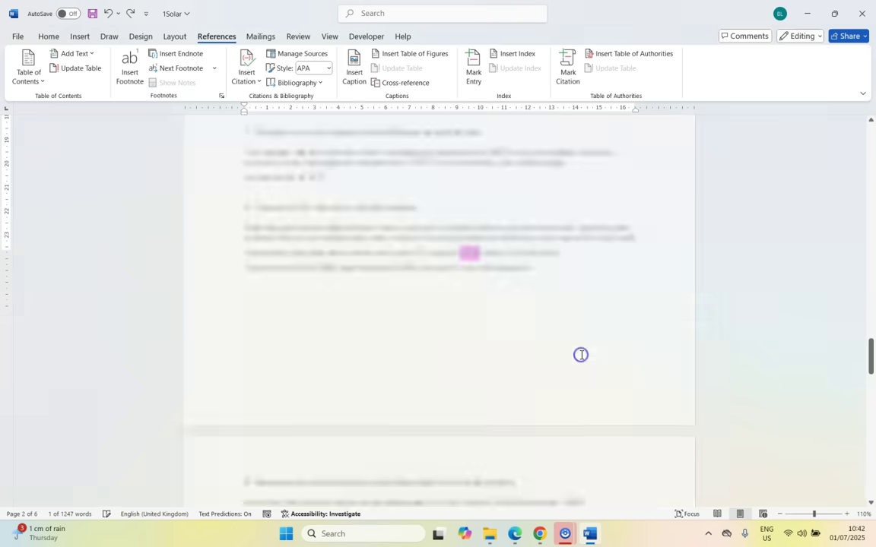
type("America")
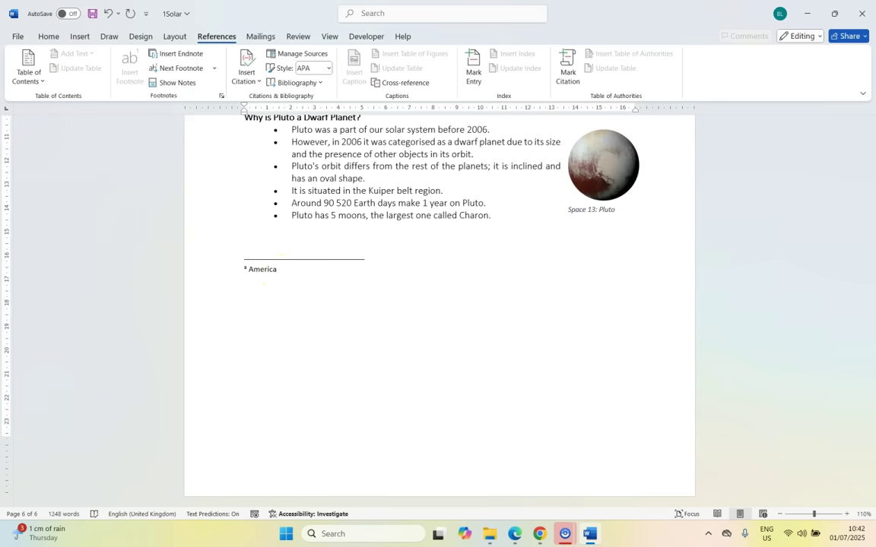
left_click(221, 96)
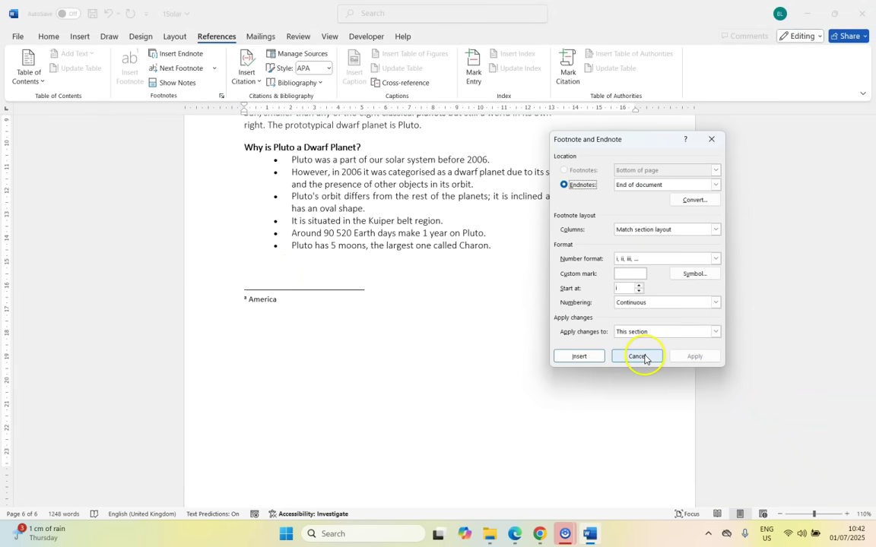
left_click(644, 357)
- Check the 'America' endnote's tooltip on NASA, then view the exam paper
scroll(338, 262, "up", 6)
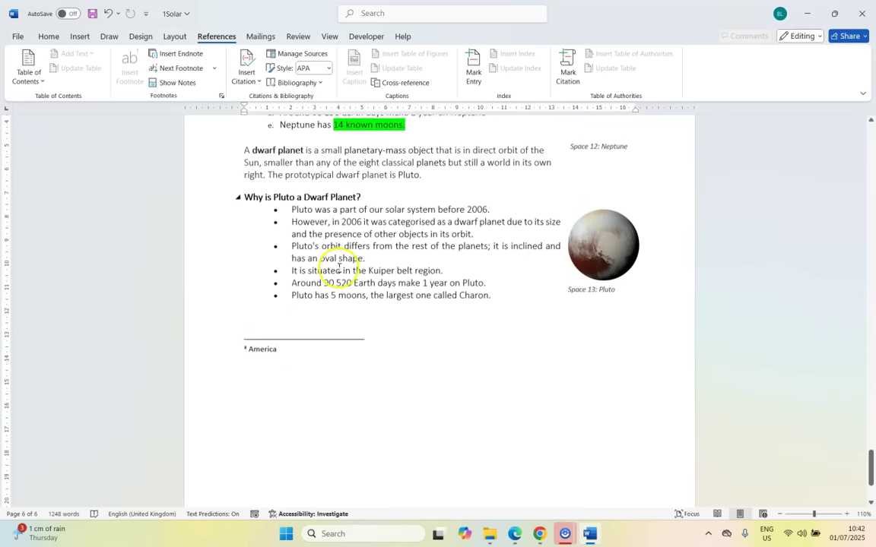
scroll(335, 273, "up", 20)
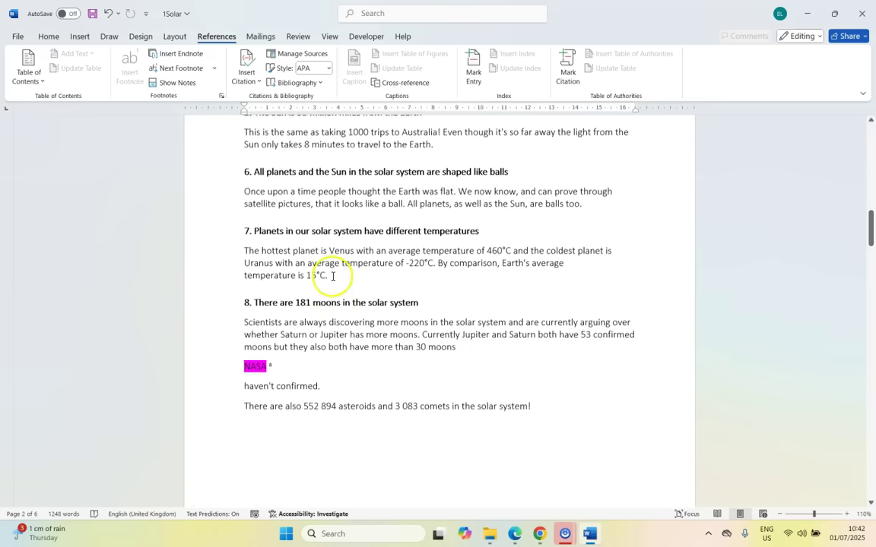
mouse_move(272, 392)
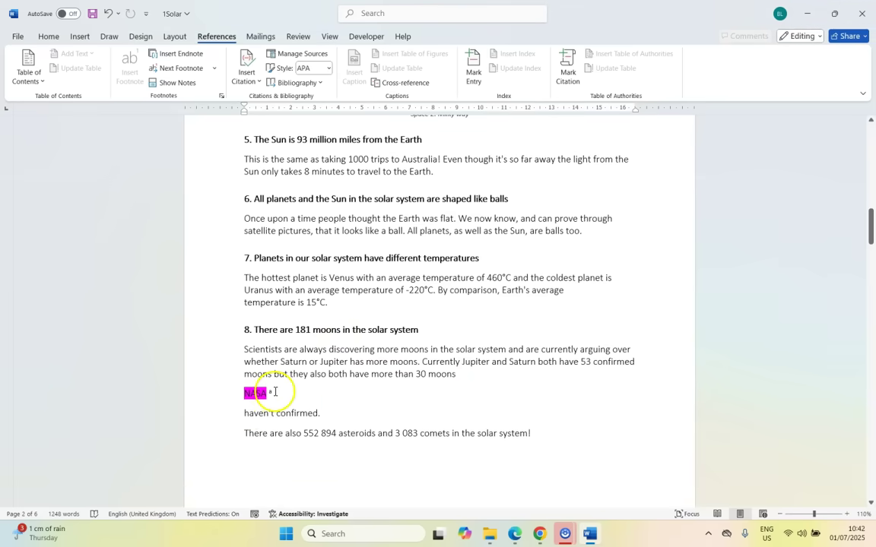
key("alt+Tab")
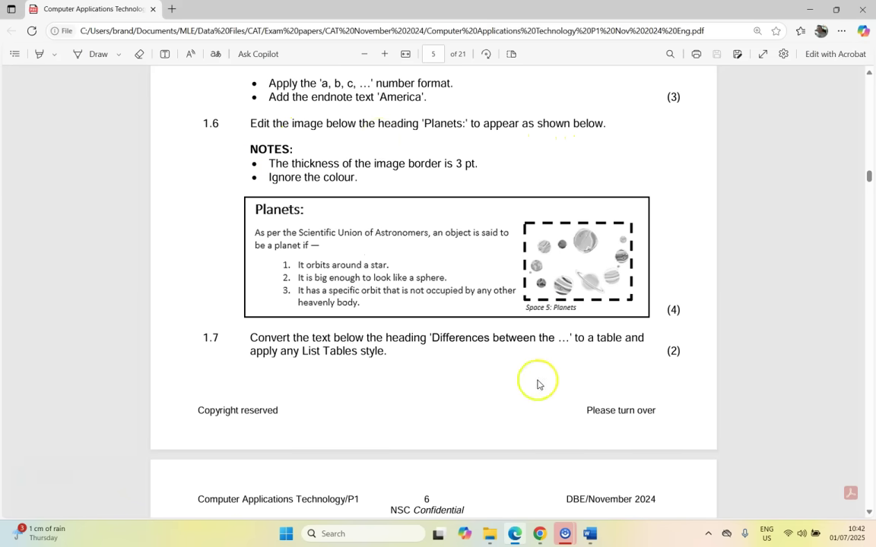
- Select the planets picture and read task 1.6's 3 pt dashed border and caption instructions
left_click(589, 534)
scroll(422, 277, "down", 10)
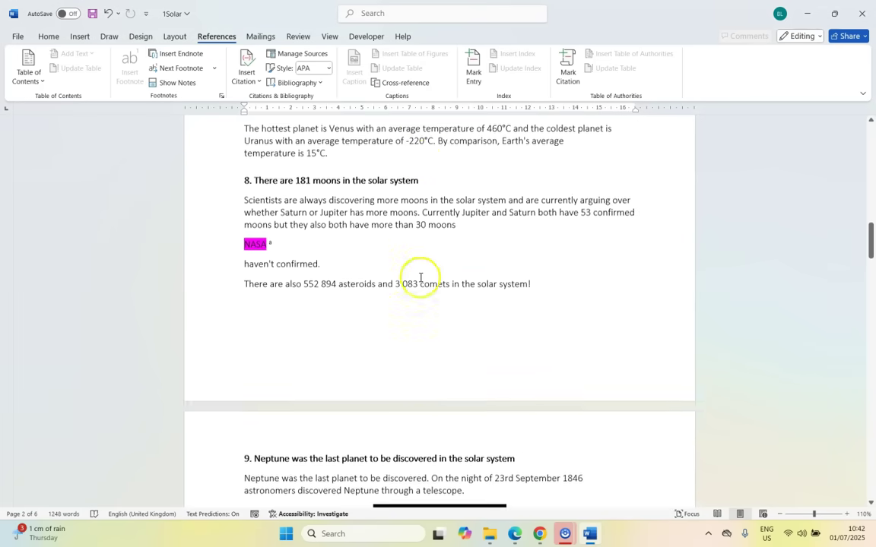
left_click(564, 265)
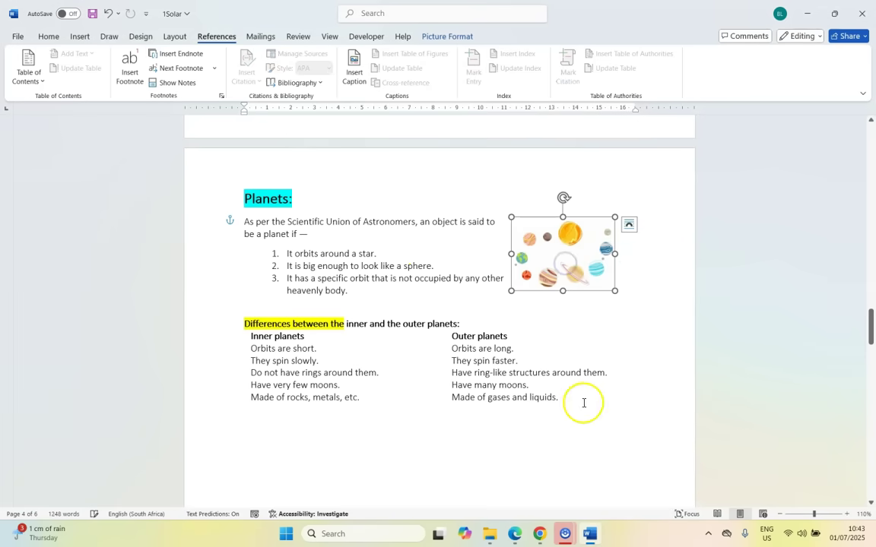
left_click(513, 535)
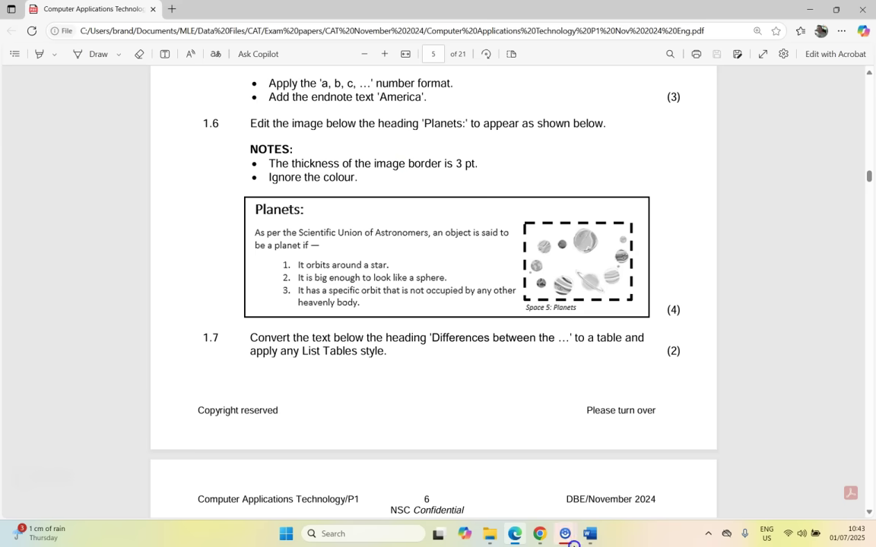
key("alt+Tab")
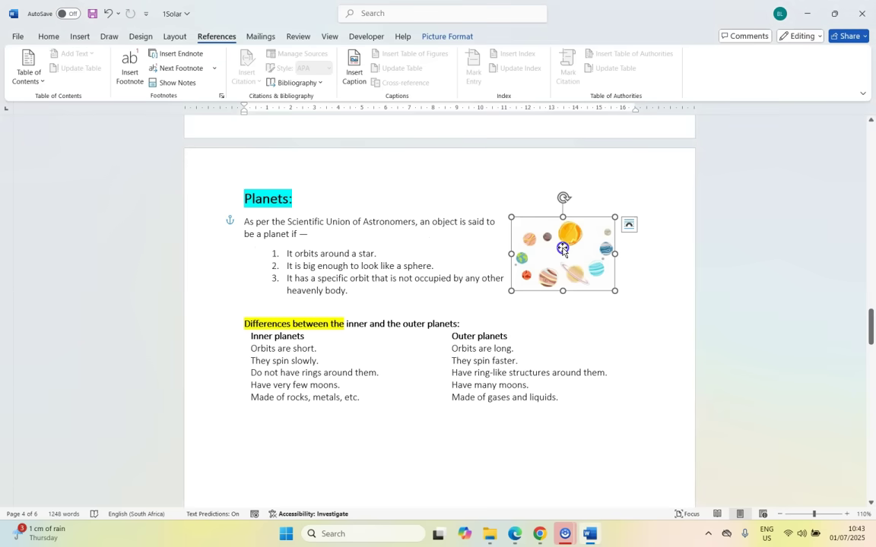
- Make the planets picture's border black, checking the required thickness in the exam
left_click(439, 36)
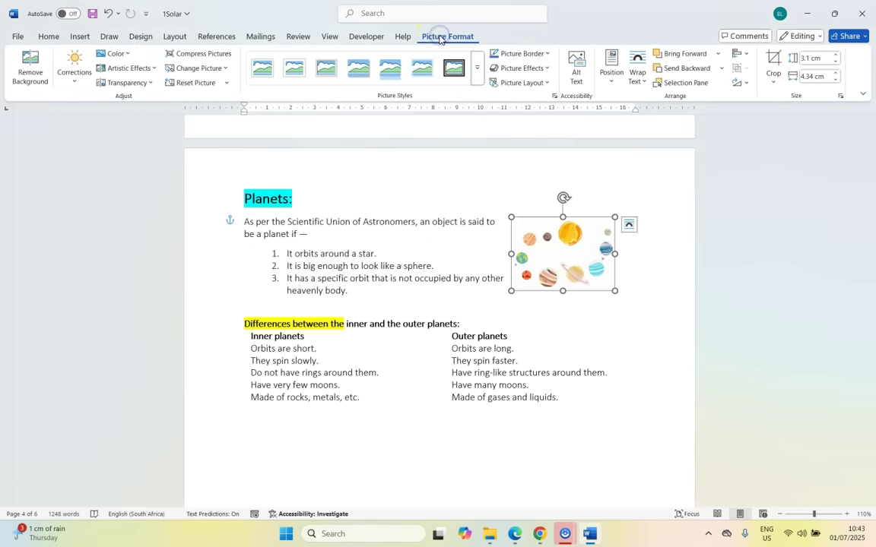
left_click(546, 56)
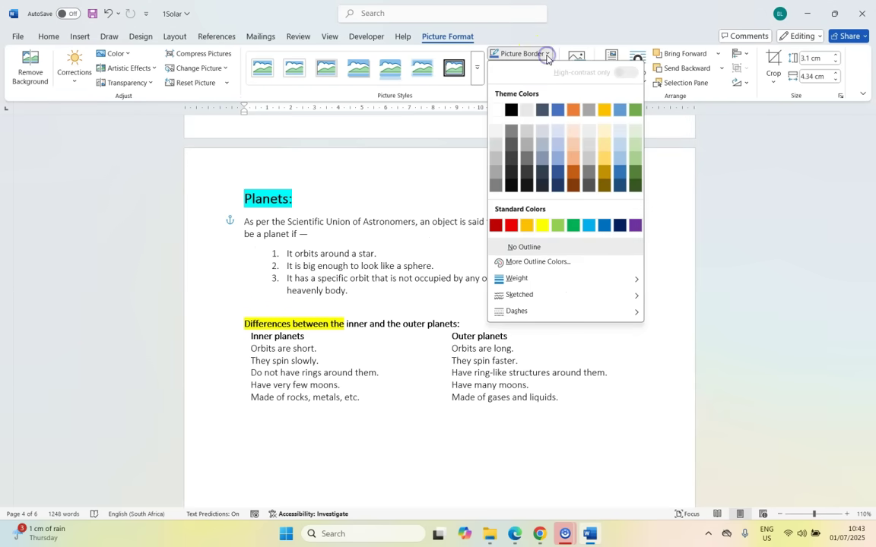
left_click(511, 109)
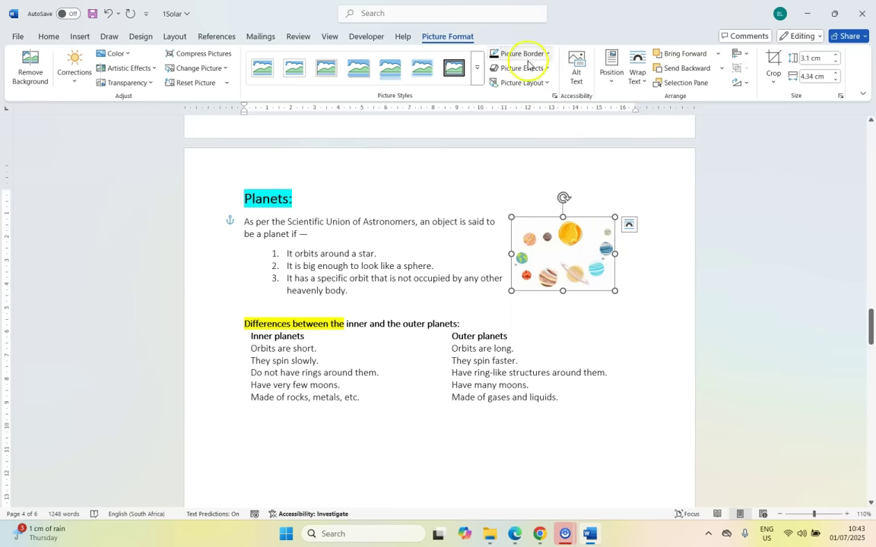
left_click(516, 536)
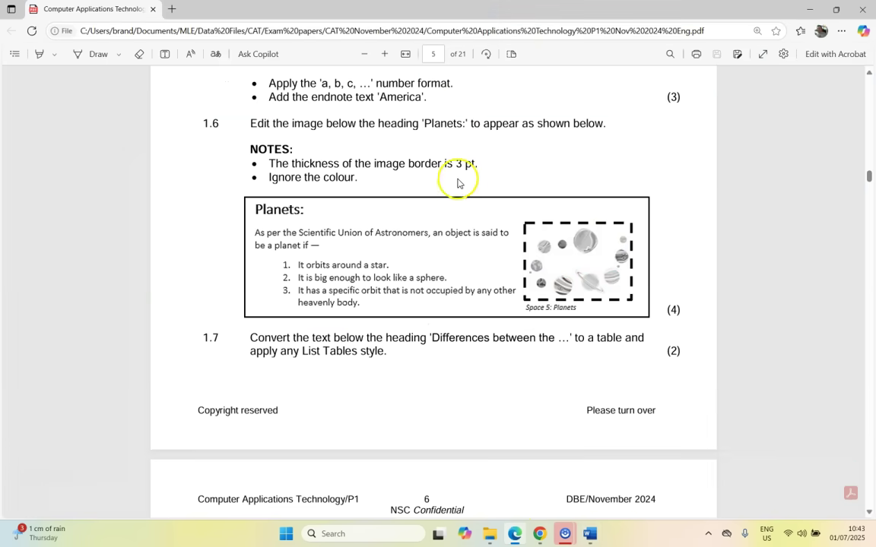
left_click(803, 11)
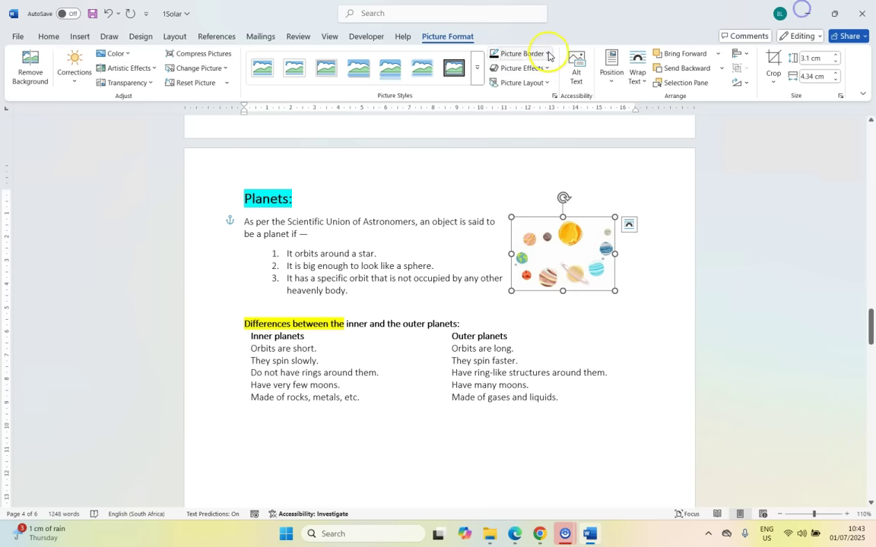
- Give the picture border a 3 pt weight and Dash style, then compare with the exam sample
left_click(547, 54)
mouse_move(583, 285)
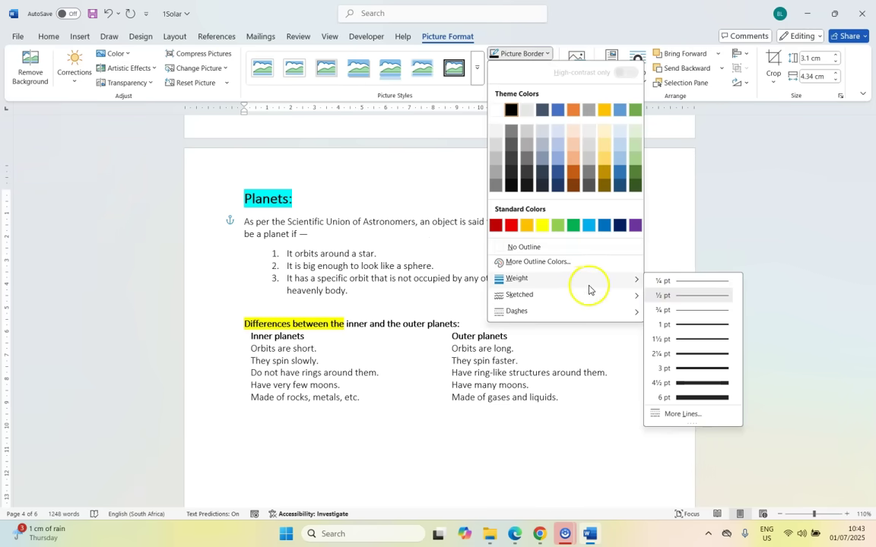
left_click(692, 371)
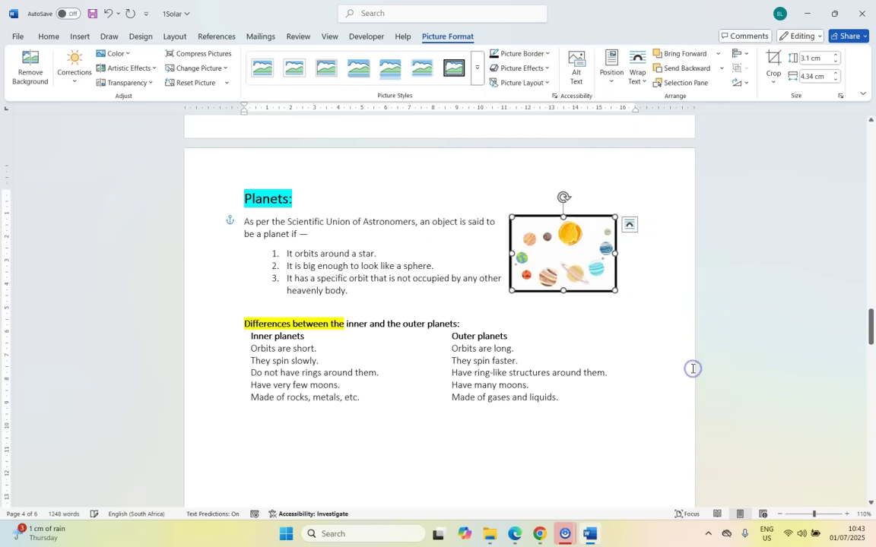
left_click(547, 53)
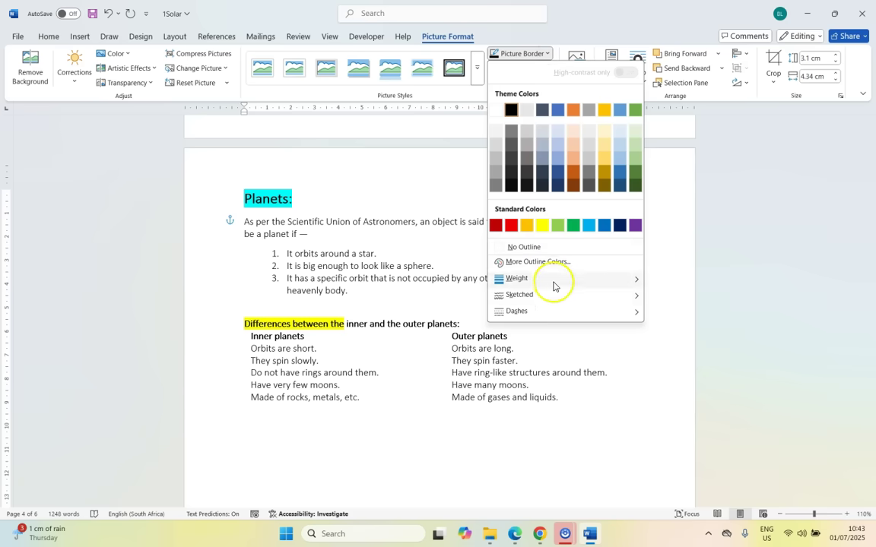
mouse_move(554, 313)
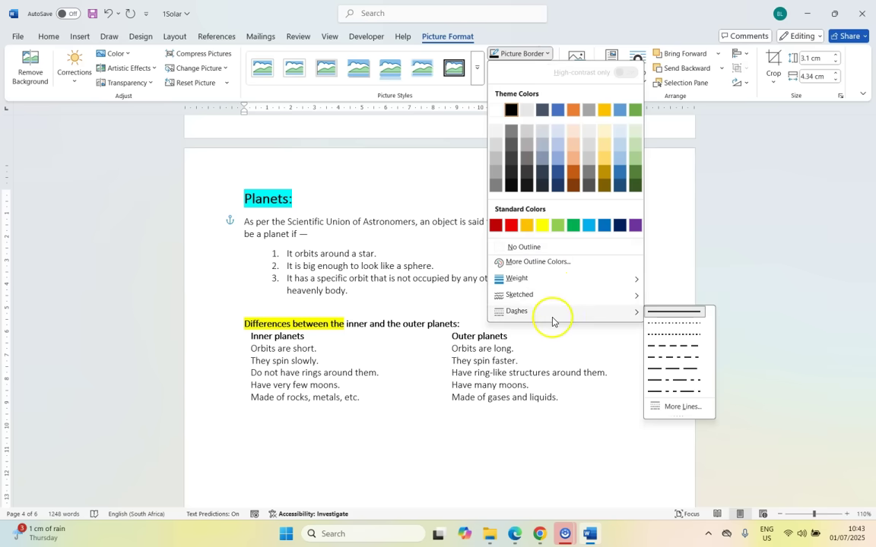
left_click(676, 346)
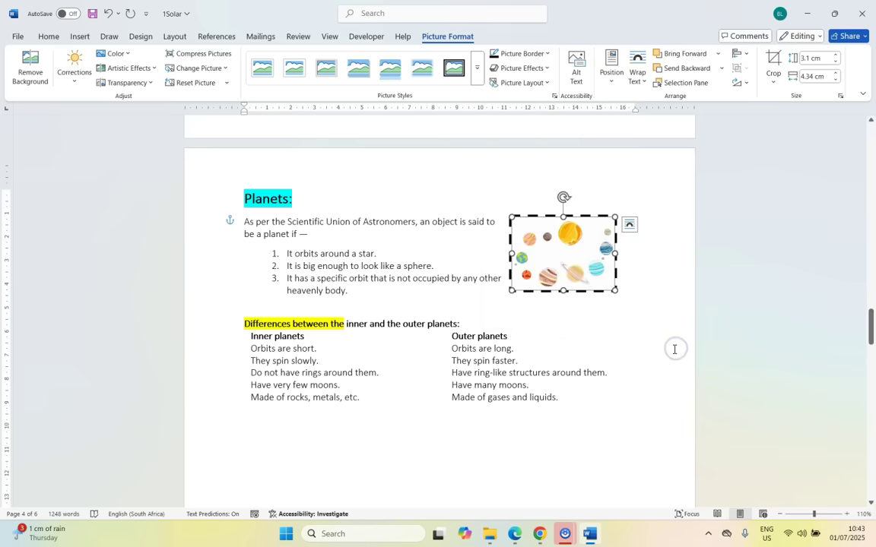
left_click(655, 346)
left_click(514, 535)
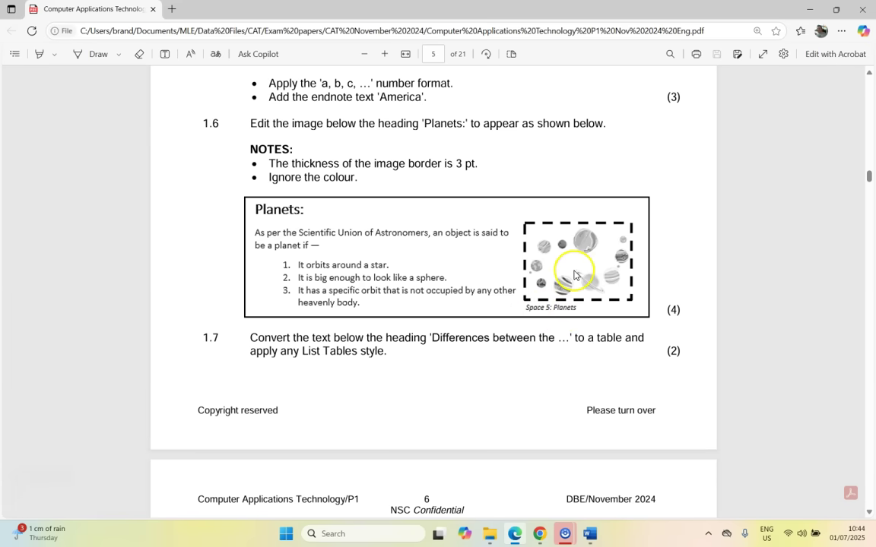
- Start an Insert Caption for the planets picture and review the existing caption labels
key("alt+Tab")
left_click(574, 291)
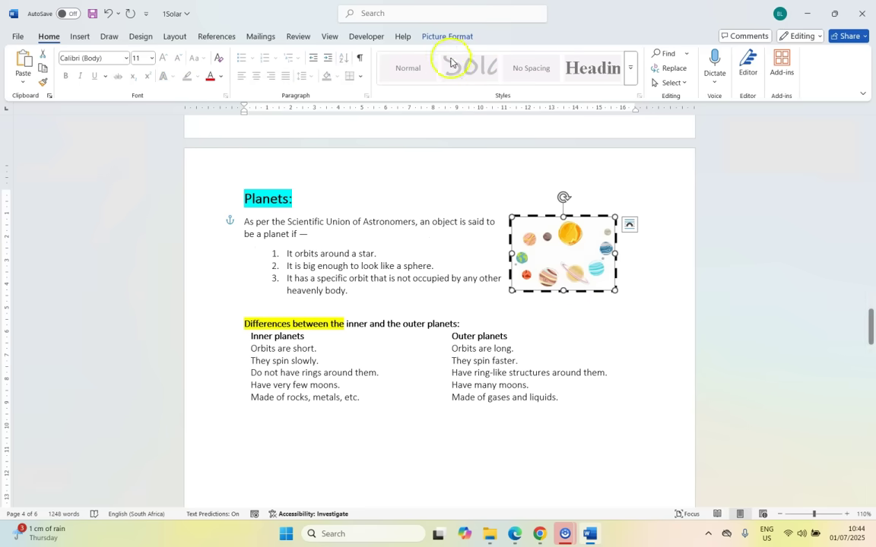
left_click(215, 36)
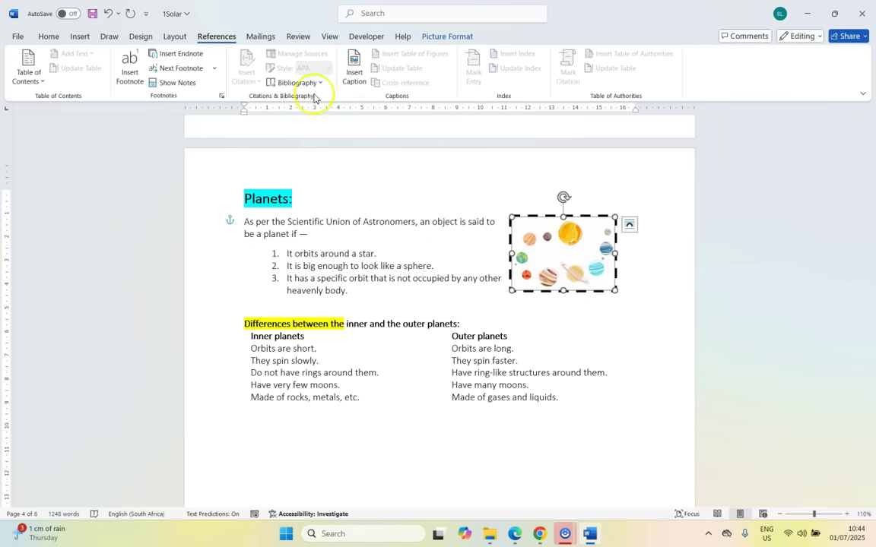
left_click(354, 76)
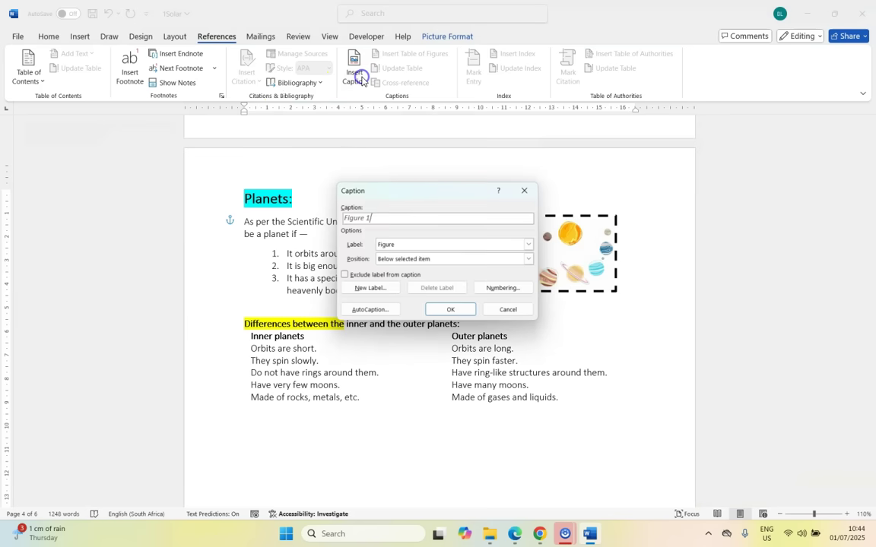
left_click(529, 245)
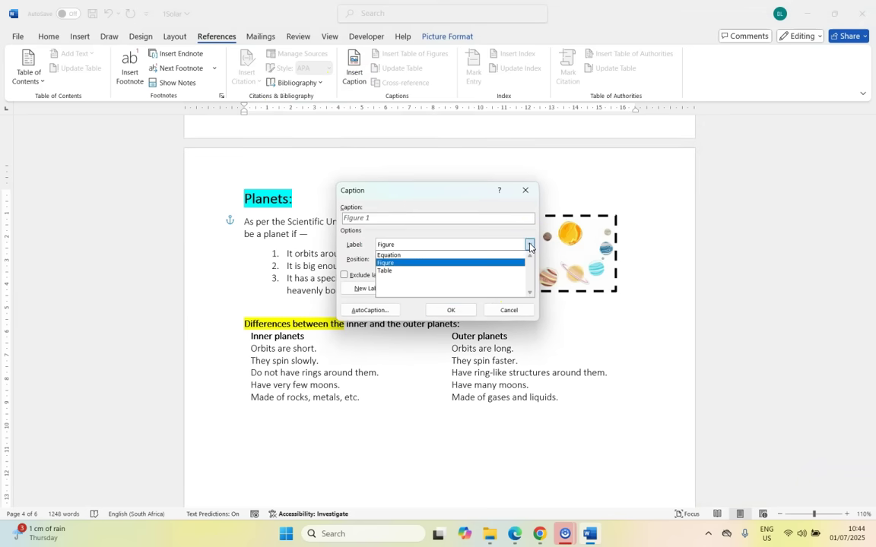
left_click(530, 245)
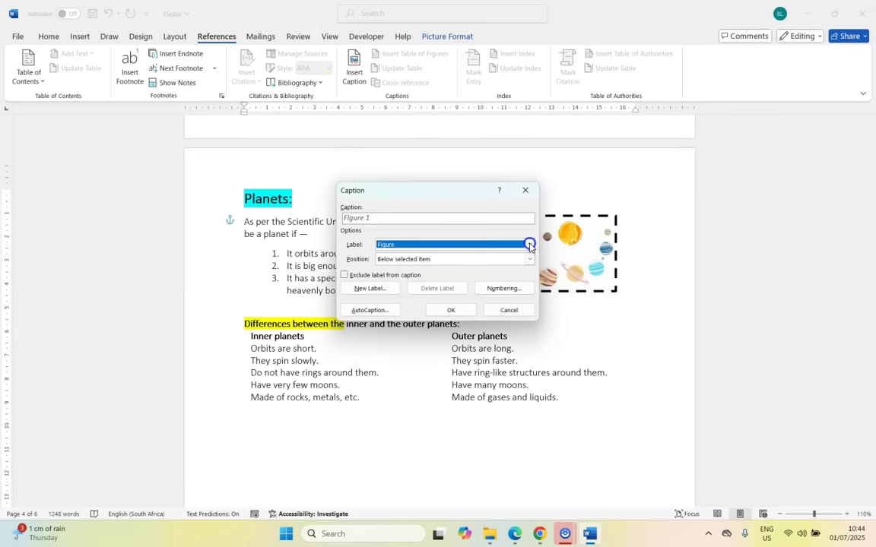
- Create a new 'Space' caption label and edit the caption to read 'Space 5: Planets'
left_click(372, 290)
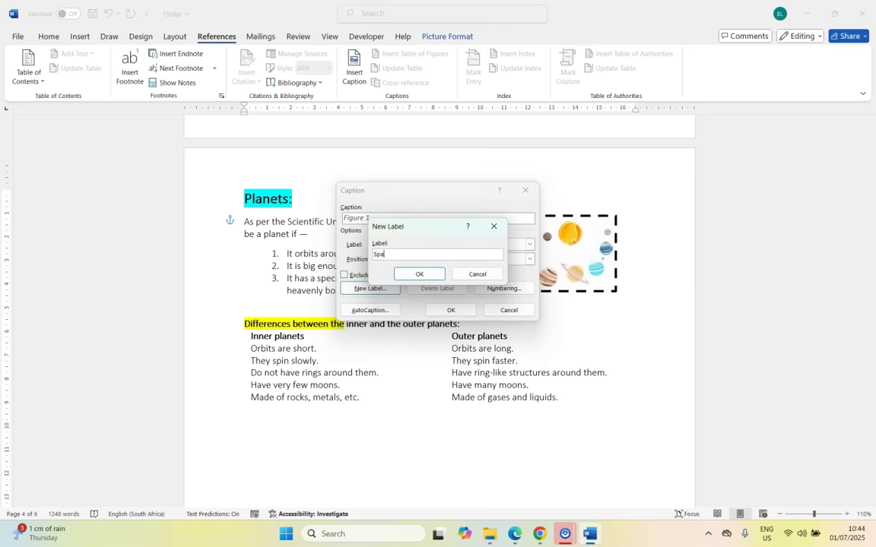
key("Return")
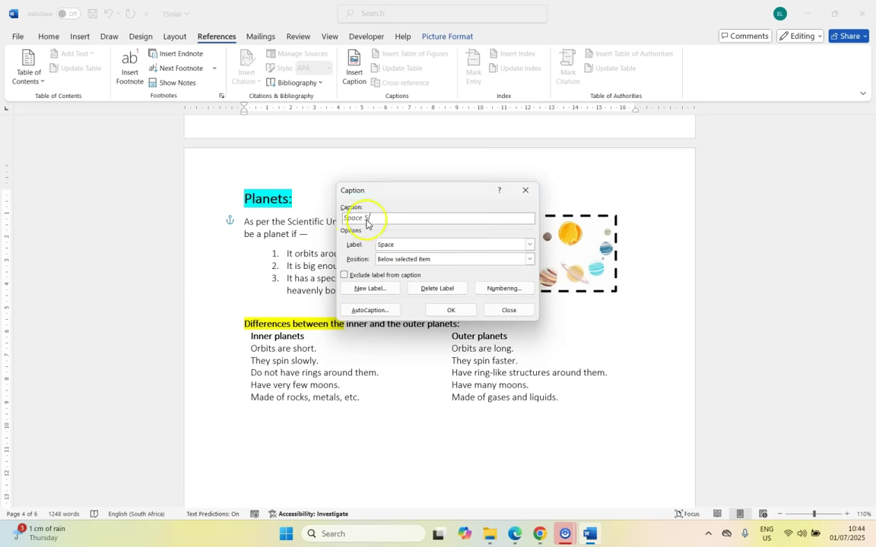
left_click(529, 244)
left_click(430, 244)
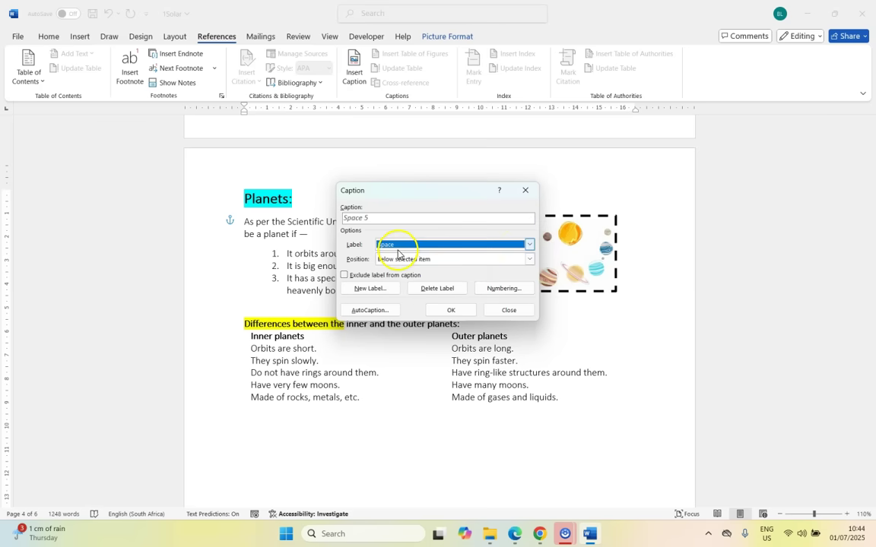
left_click(407, 219)
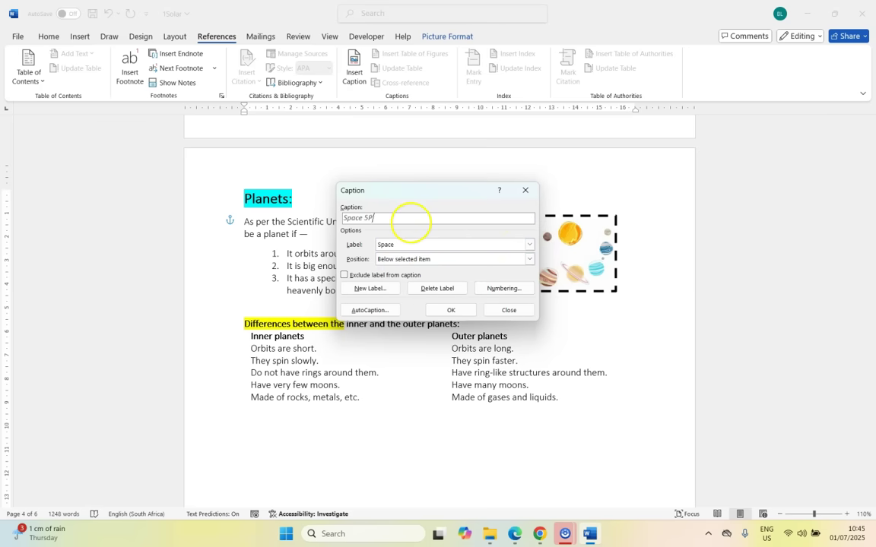
left_click(371, 216)
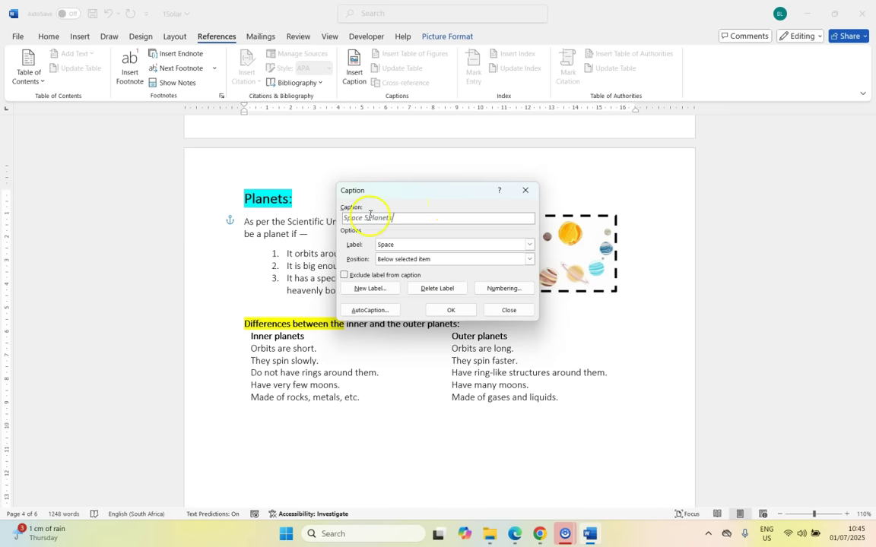
type(":")
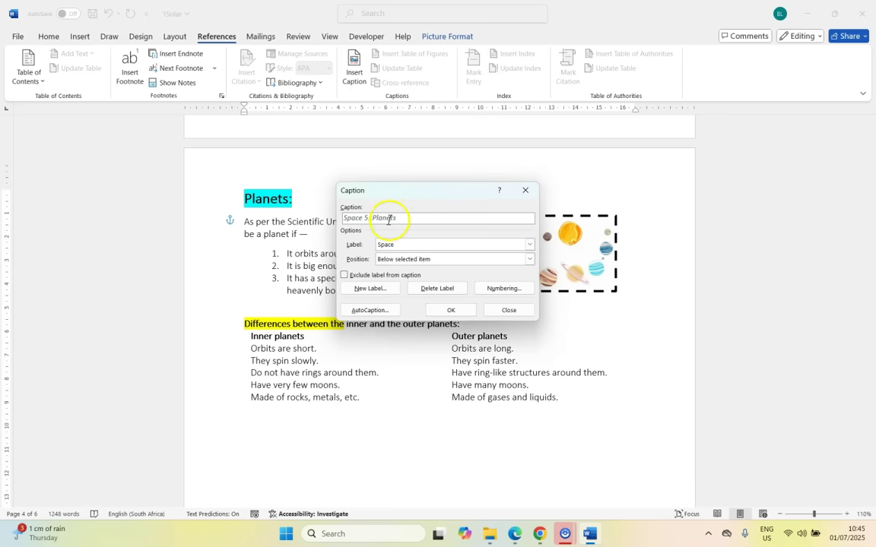
- Insert the 'Space 5: Planets' caption below the picture and compare it with the exam example
left_click(551, 326)
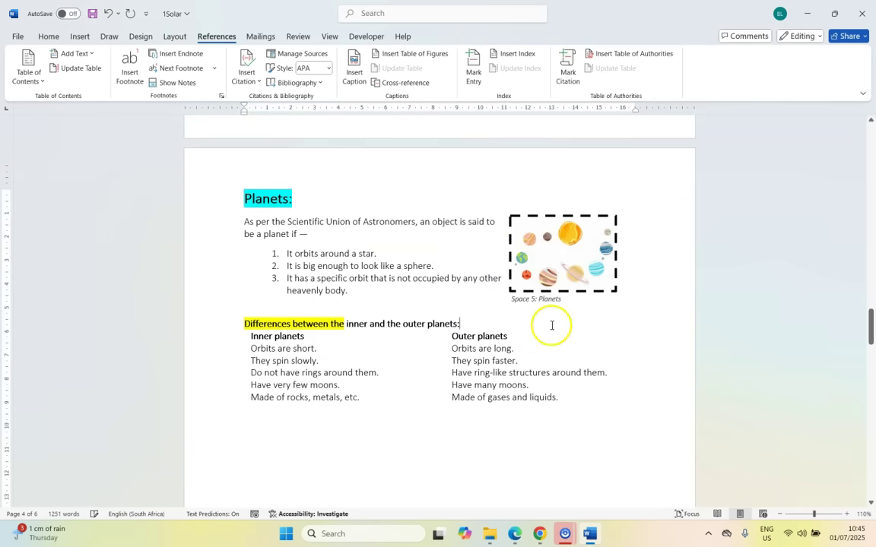
left_click(514, 535)
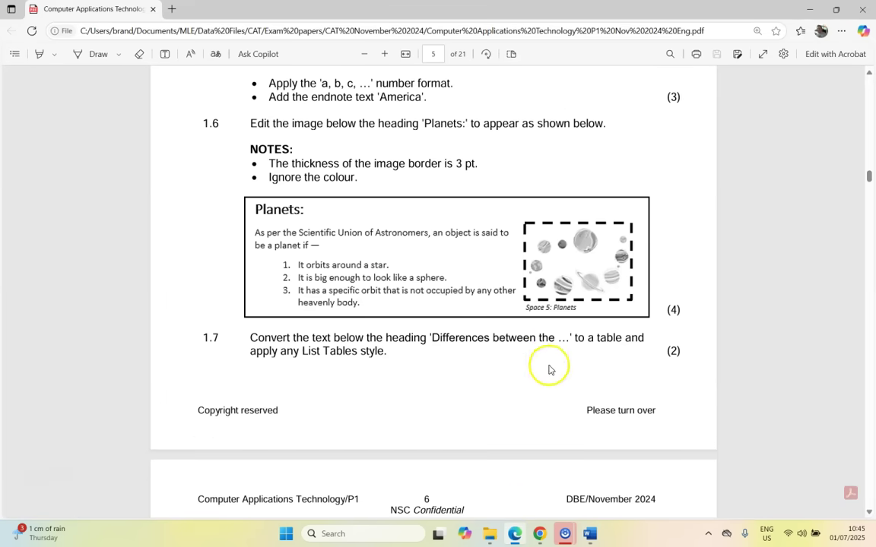
left_click(589, 534)
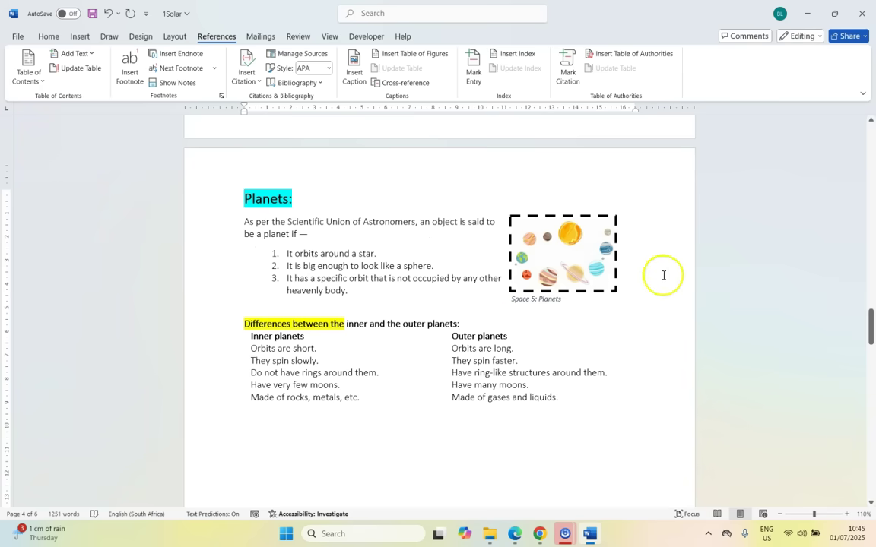
left_click(524, 298)
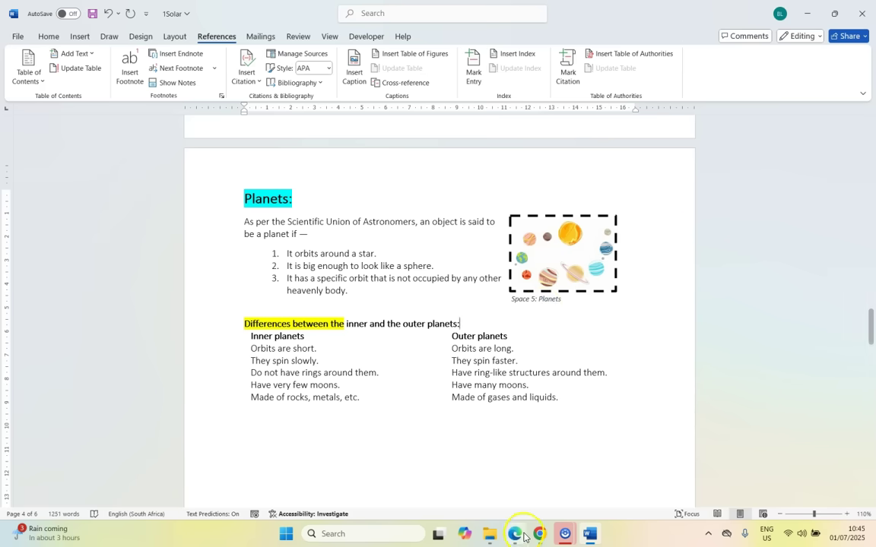
- Scroll the exam paper to question 1.7 on converting the differences text to a table
key("alt+Tab")
scroll(439, 282, "down", 1)
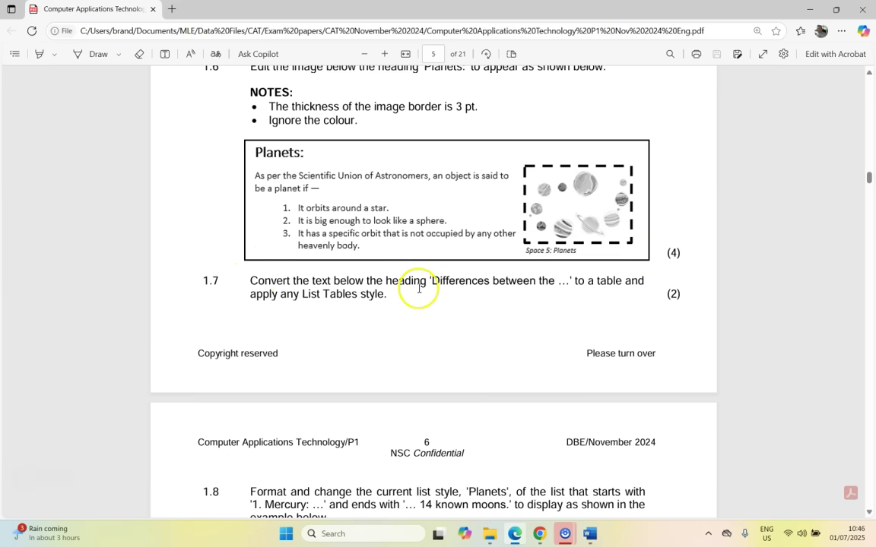
left_click(590, 537)
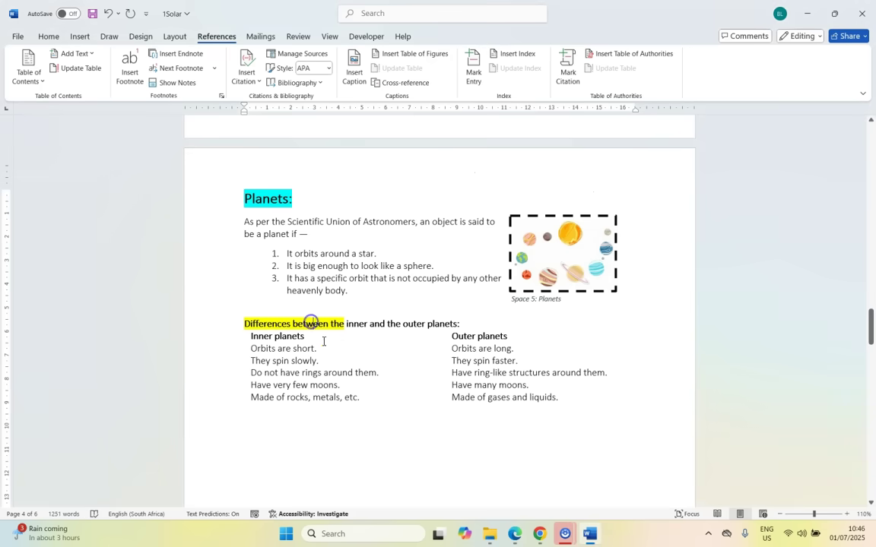
key("alt+Tab")
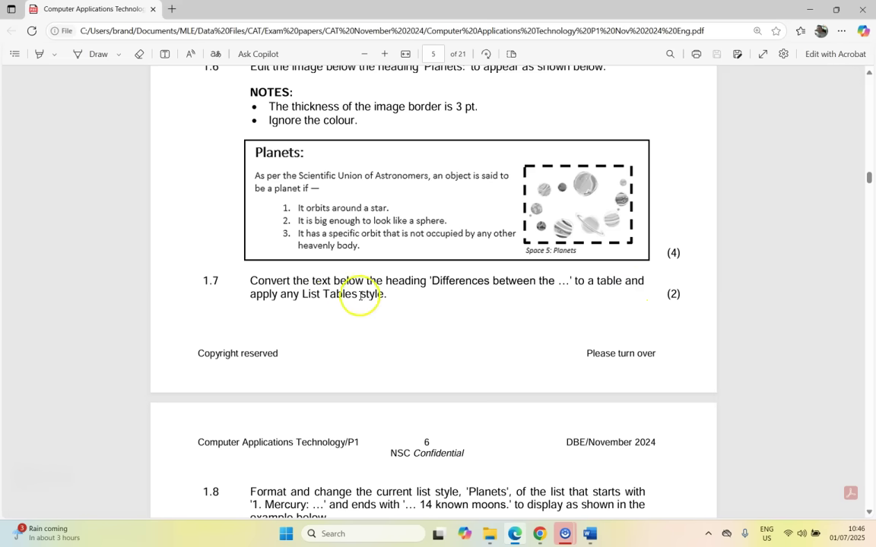
- Convert the inner versus outer planets text into a two-column, six-row table
left_click(590, 534)
left_click_drag(250, 336, 575, 405)
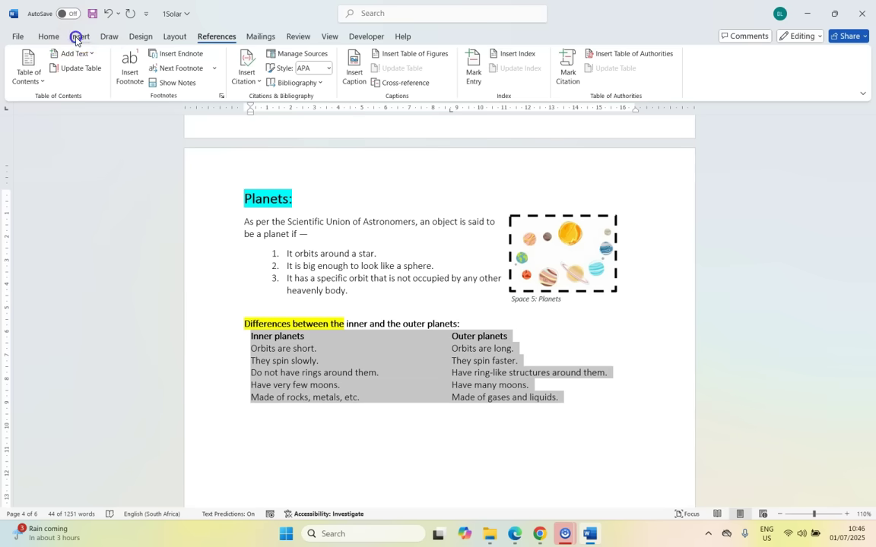
left_click(79, 37)
left_click(105, 81)
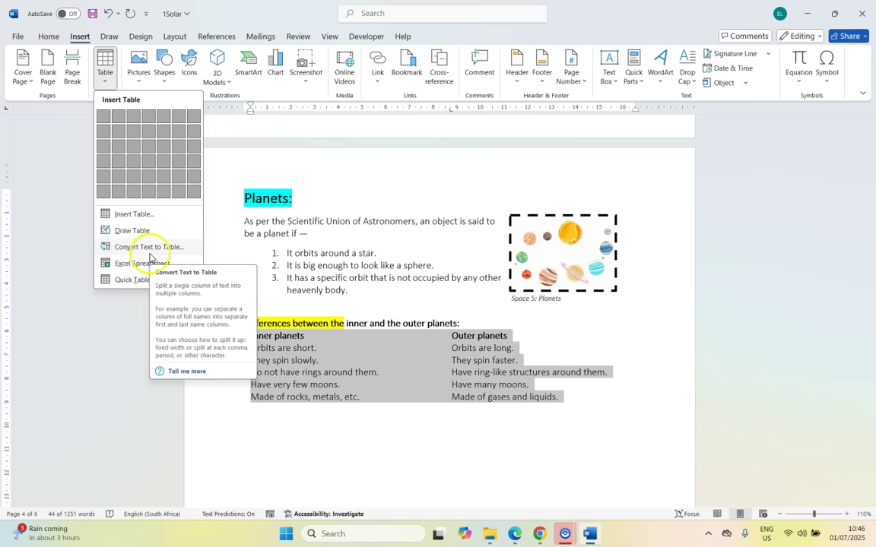
left_click(150, 253)
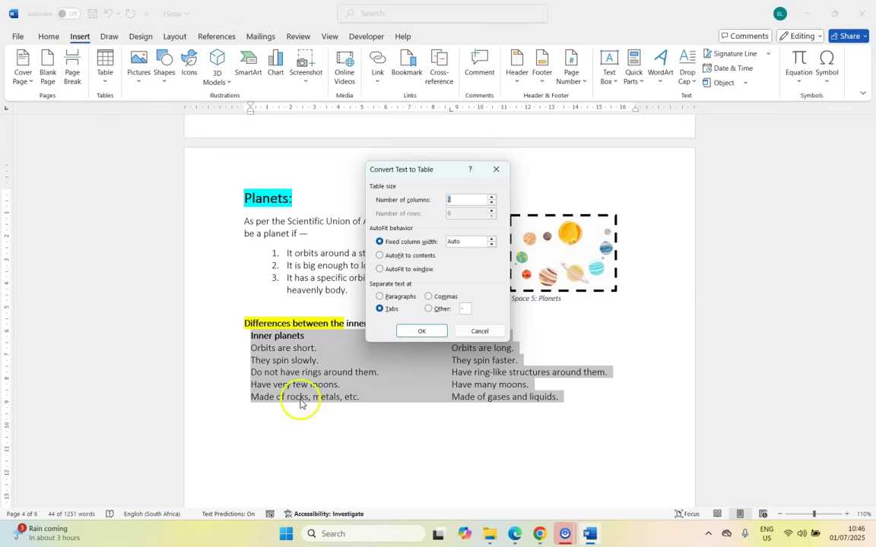
left_click(424, 332)
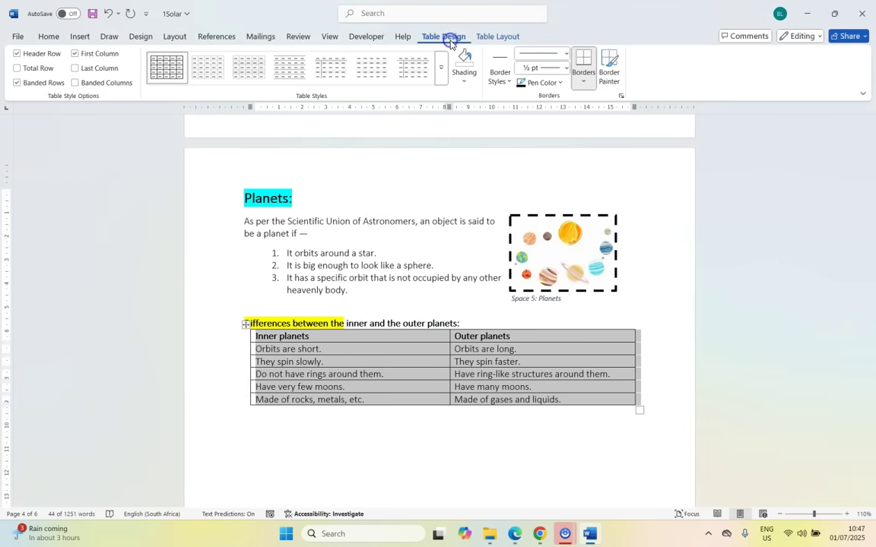
left_click(395, 346)
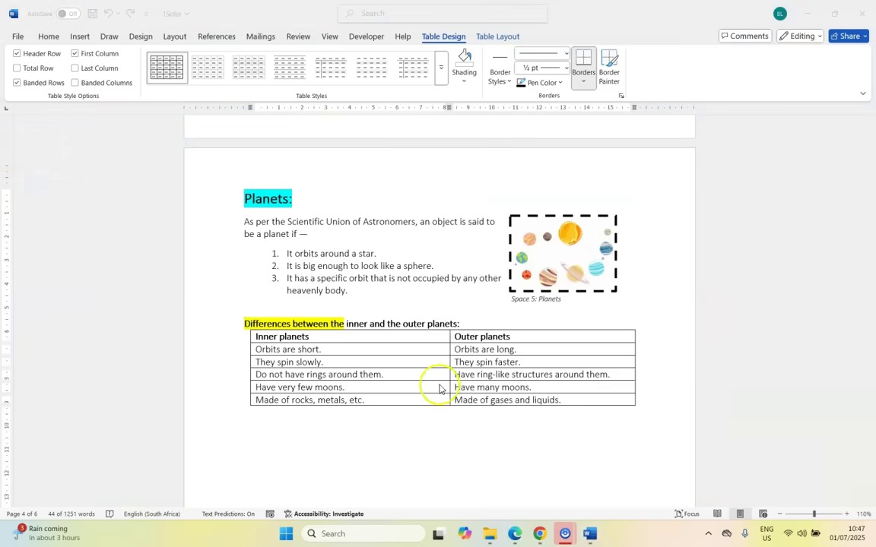
left_click(510, 523)
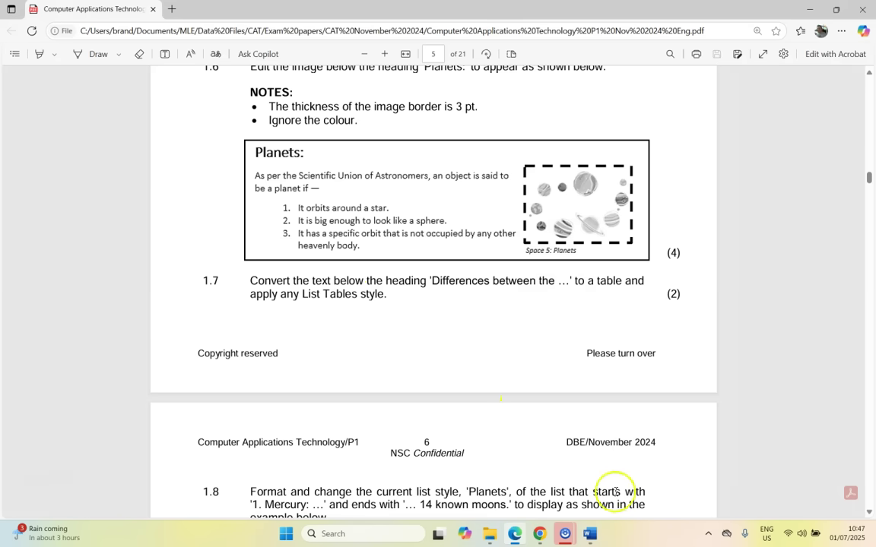
- Apply the yellow List Table 3 - Accent 4 style to the differences table
left_click(599, 537)
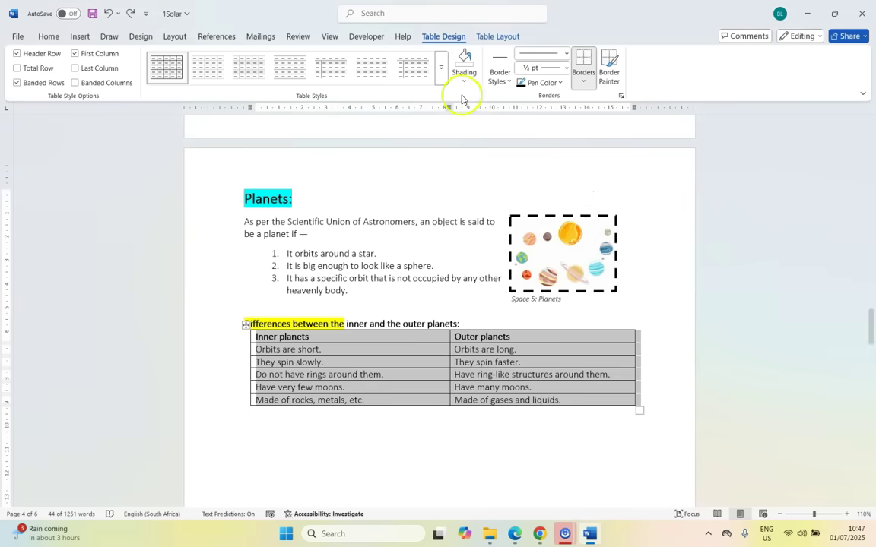
left_click(441, 68)
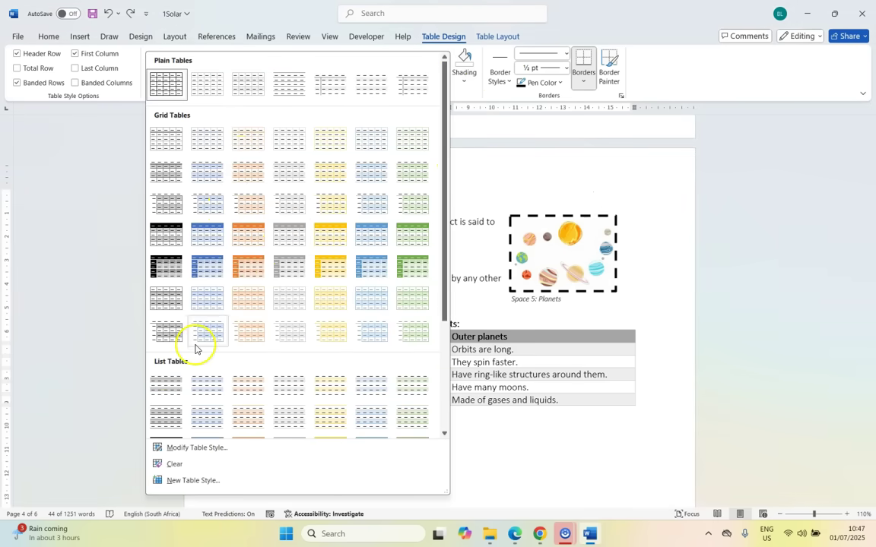
scroll(228, 374, "down", 3)
scroll(259, 378, "down", 2)
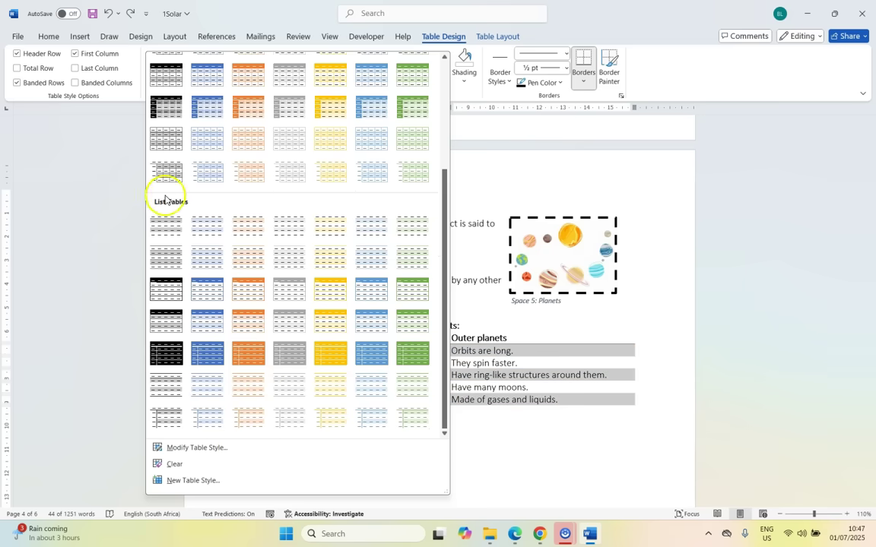
left_click(334, 297)
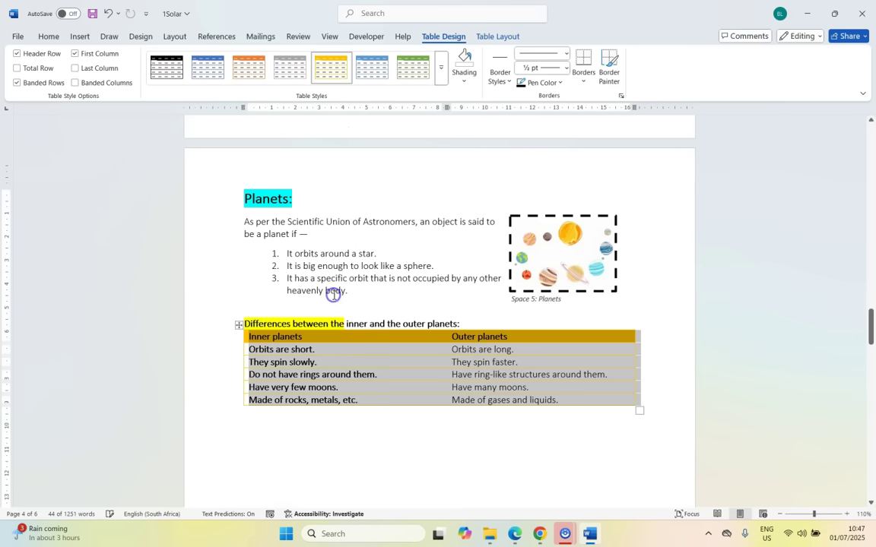
left_click(456, 481)
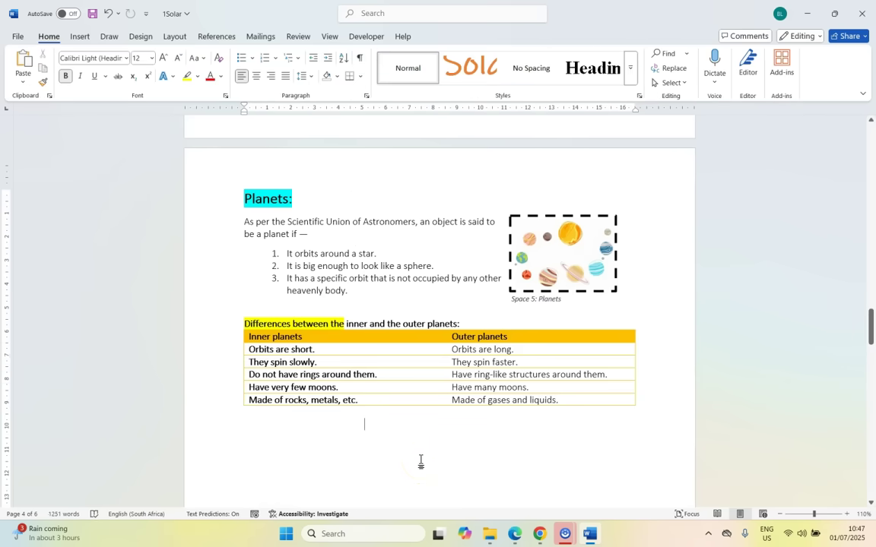
left_click(514, 533)
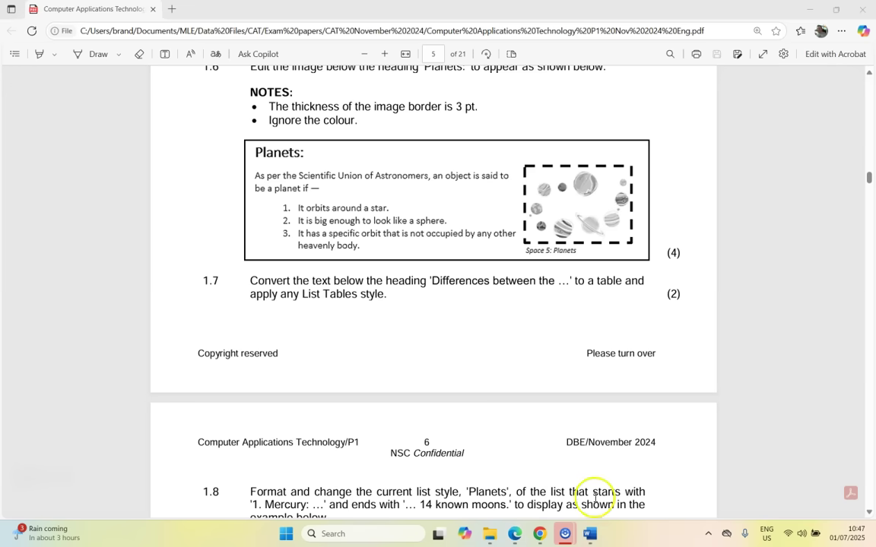
- Recheck the table styles gallery, then view question 1.8 in the exam paper
left_click(591, 534)
left_click(425, 346)
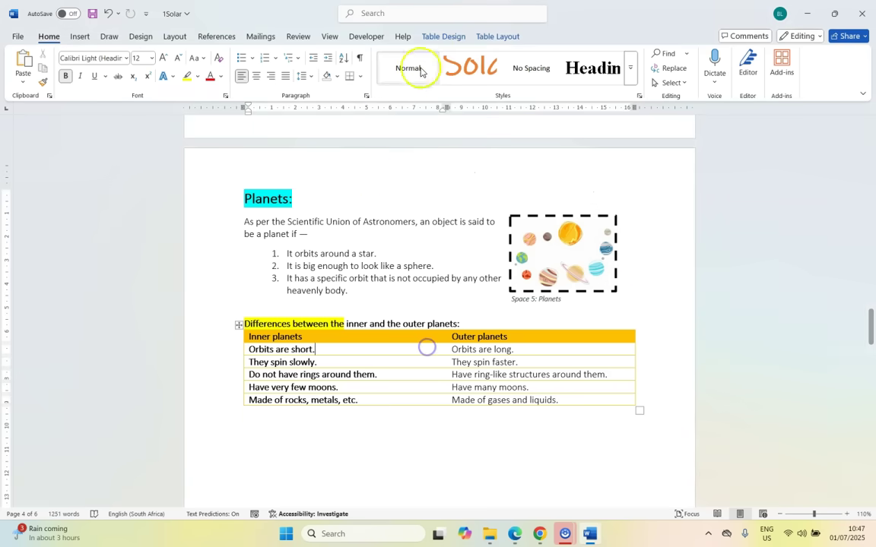
left_click(443, 36)
left_click(438, 74)
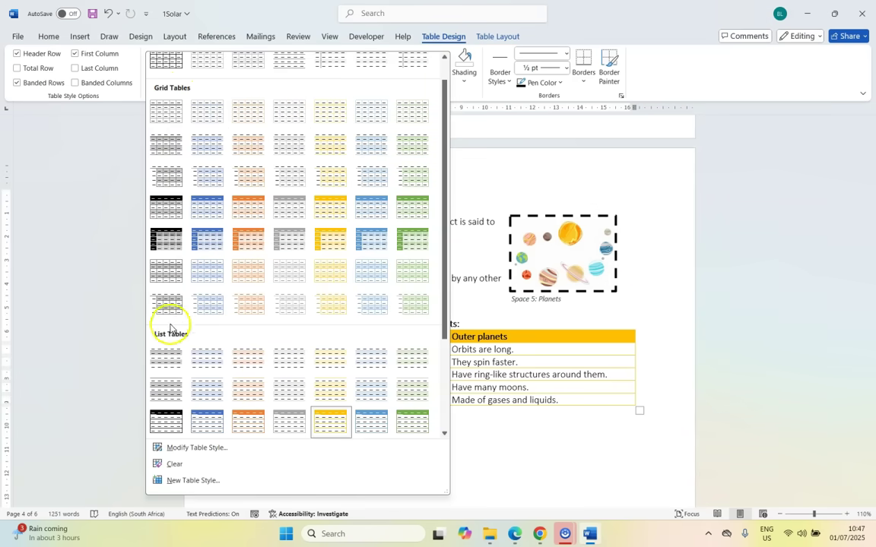
left_click(97, 303)
key("alt+Tab")
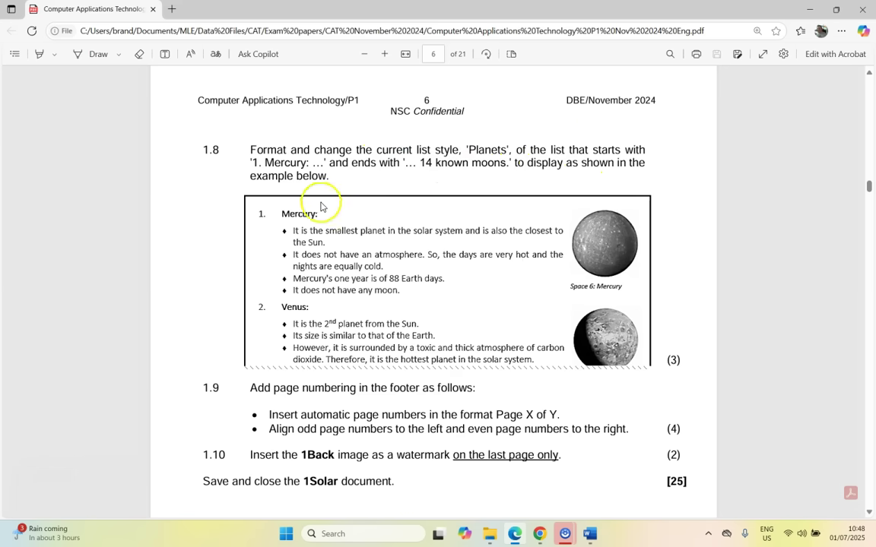
- Select the planets list from 'Mercury:' down to '14 known moons.' and open the Multilevel List options
left_click(595, 538)
scroll(361, 356, "down", 10)
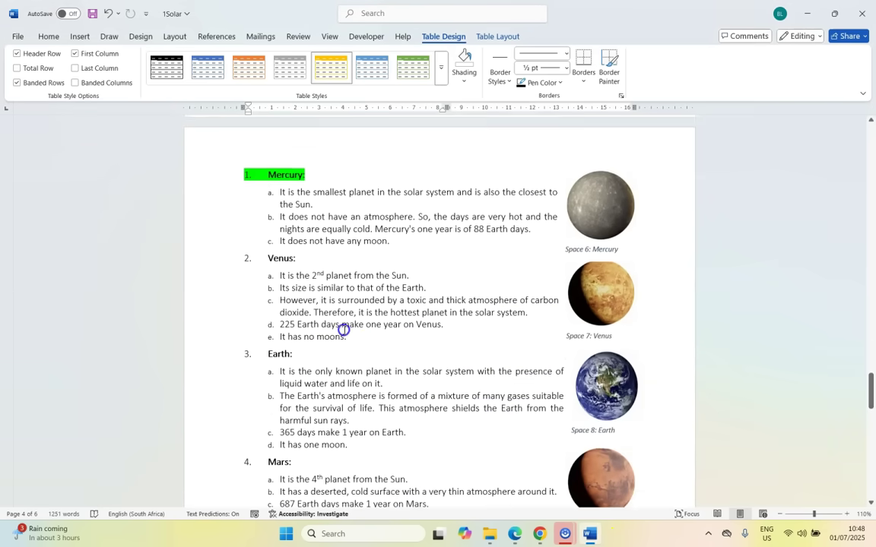
scroll(334, 315, "down", 1)
left_click(248, 143)
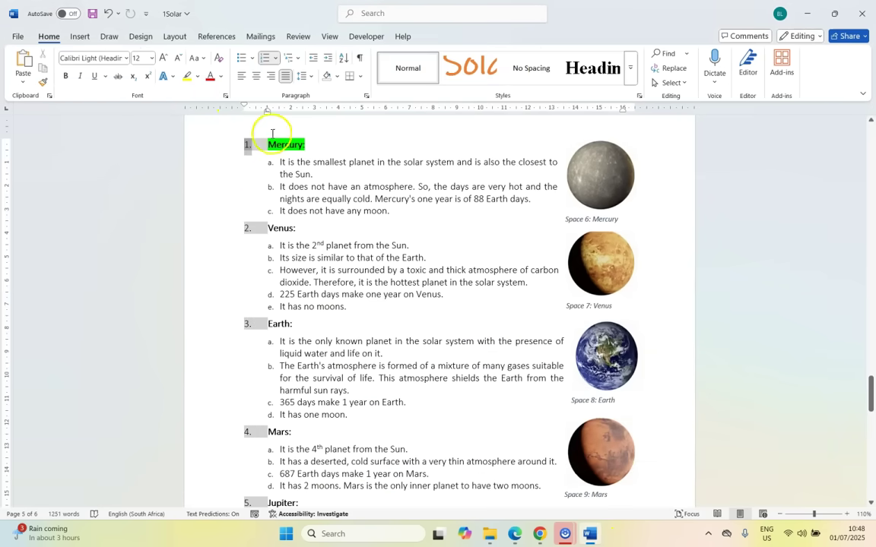
left_click(269, 163)
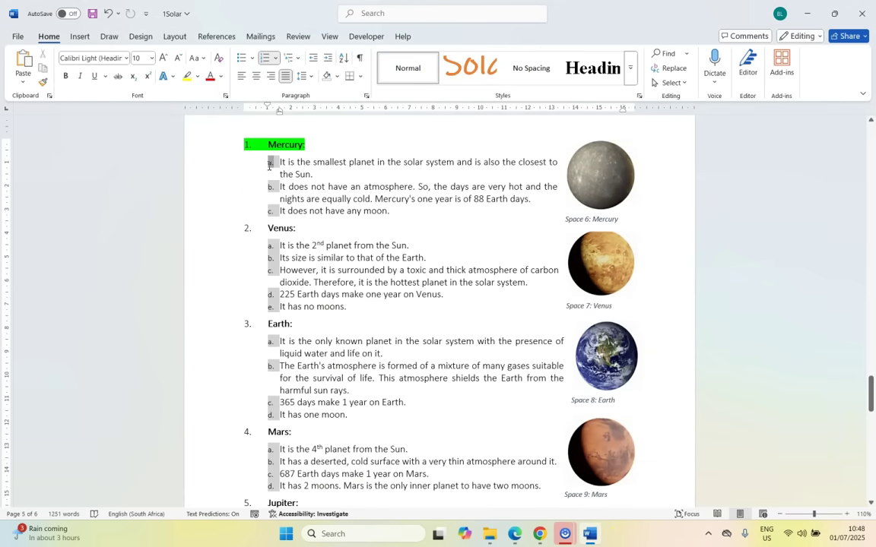
left_click(240, 145)
scroll(381, 287, "down", 5)
scroll(425, 372, "down", 8)
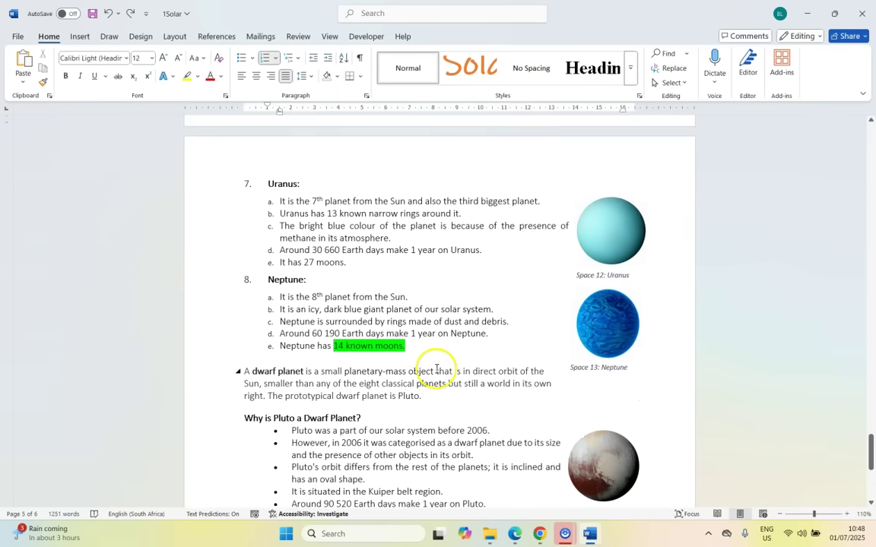
left_click_drag(407, 346, 310, 290)
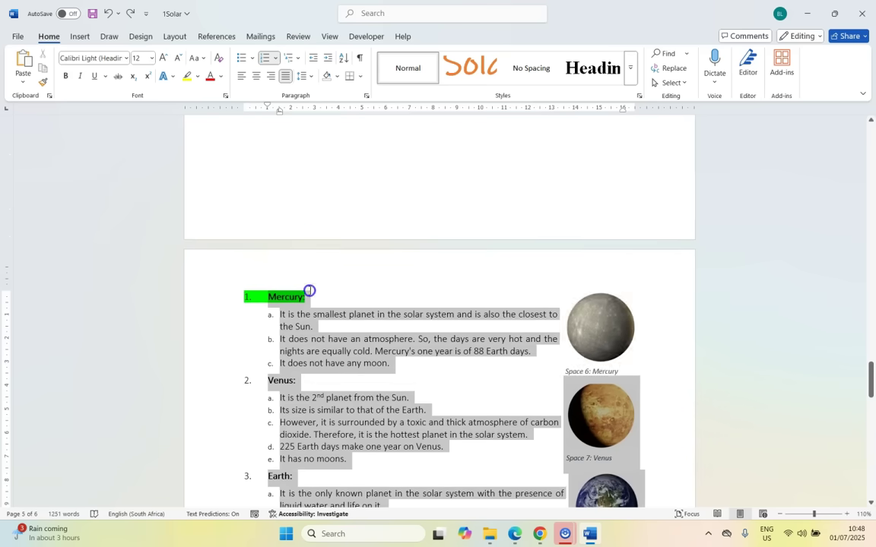
left_click(296, 59)
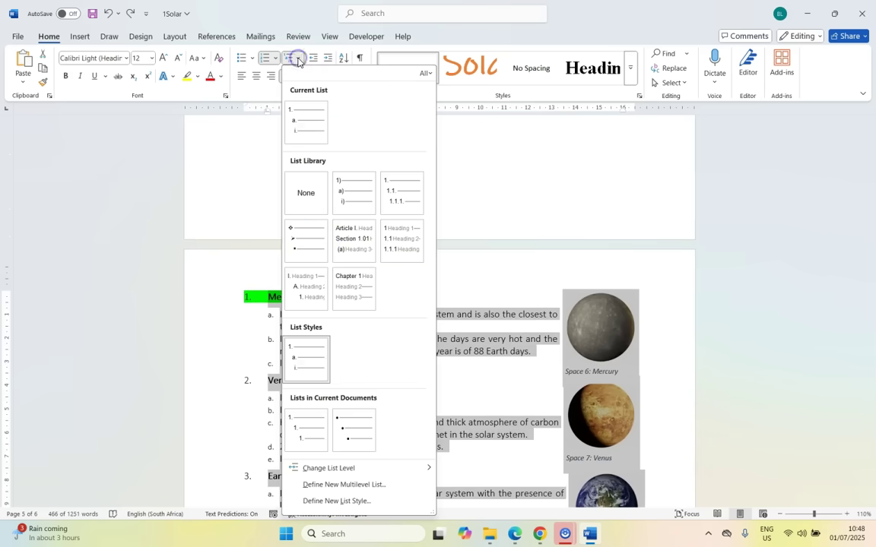
- Begin a new multilevel list definition and pick level 2, checking the exam example
left_click(347, 486)
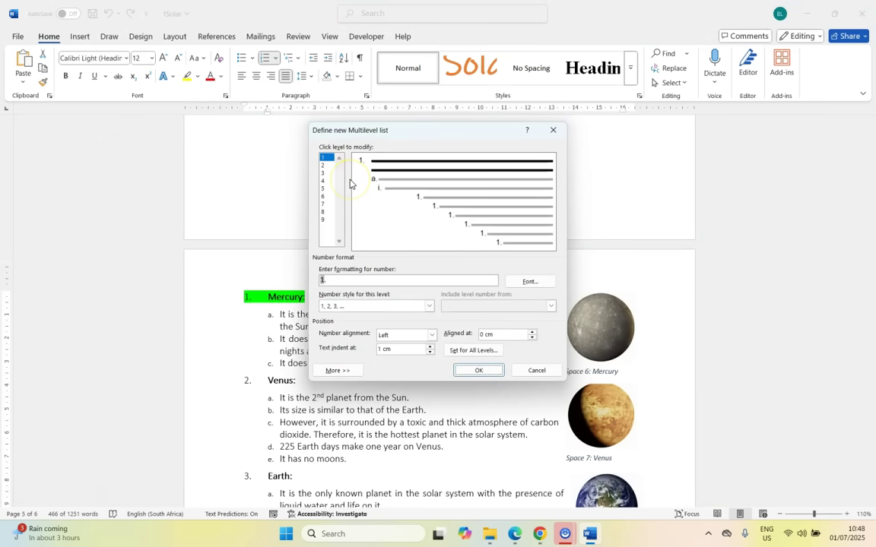
left_click(516, 535)
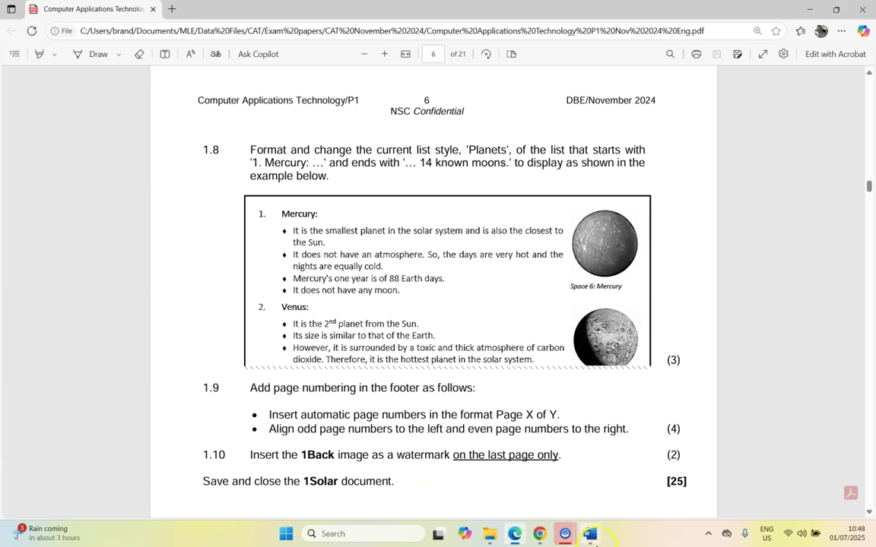
left_click(590, 535)
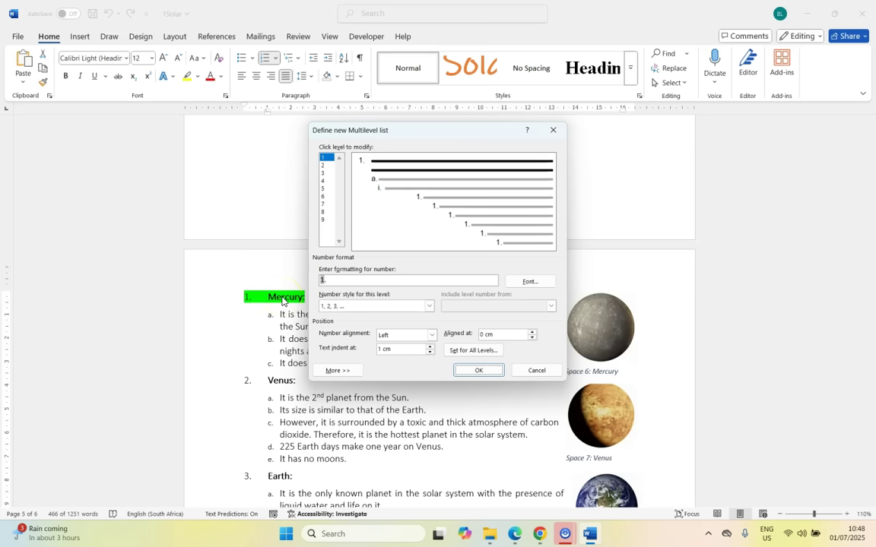
left_click(323, 165)
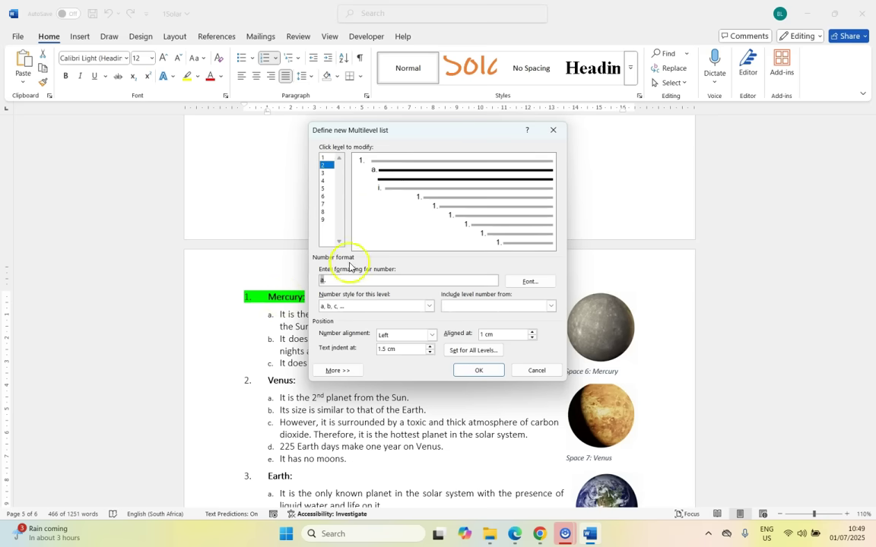
left_click(515, 534)
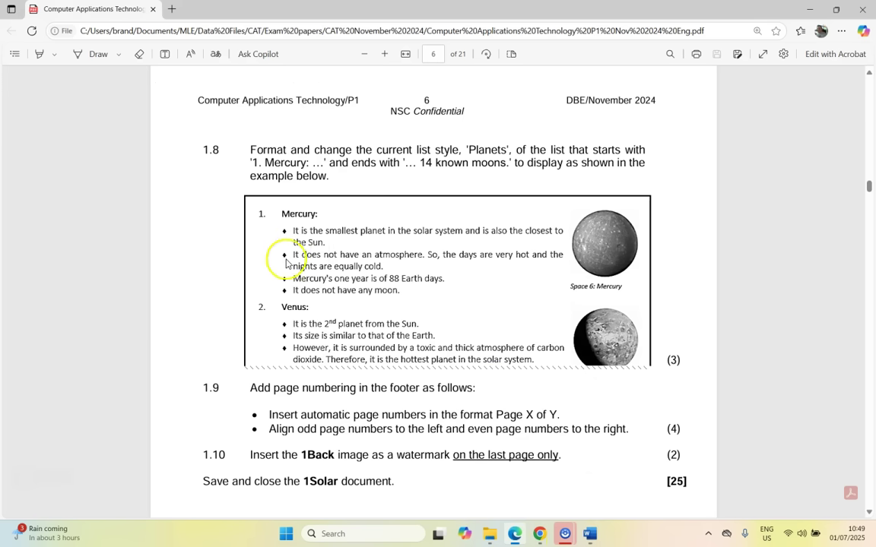
left_click(589, 534)
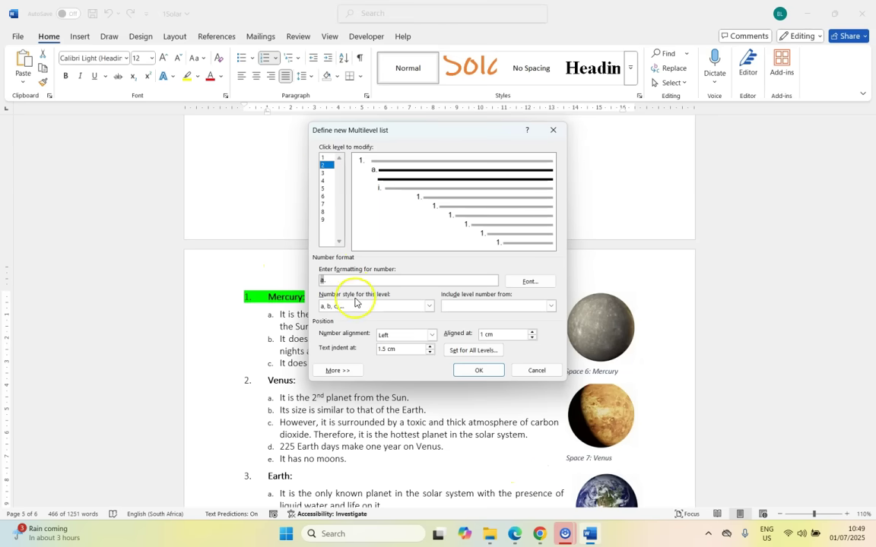
- Set level 2's number style to Solid Diamond bullets and apply the list
left_click(431, 305)
scroll(389, 338, "down", 3)
scroll(389, 339, "down", 2)
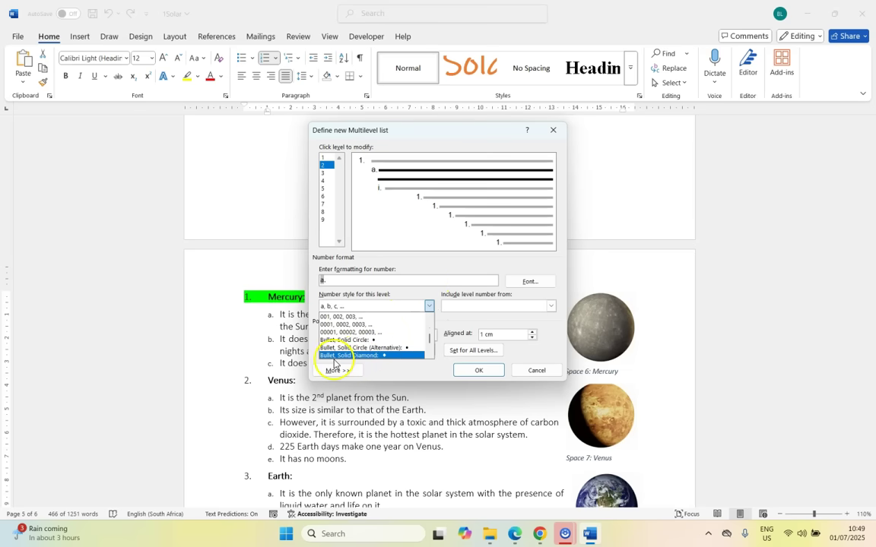
left_click(357, 356)
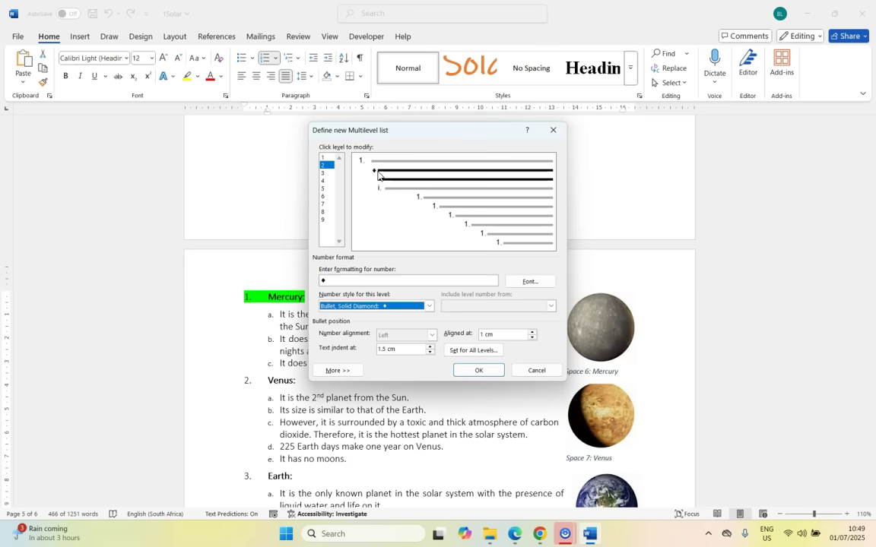
left_click(479, 371)
left_click(396, 409)
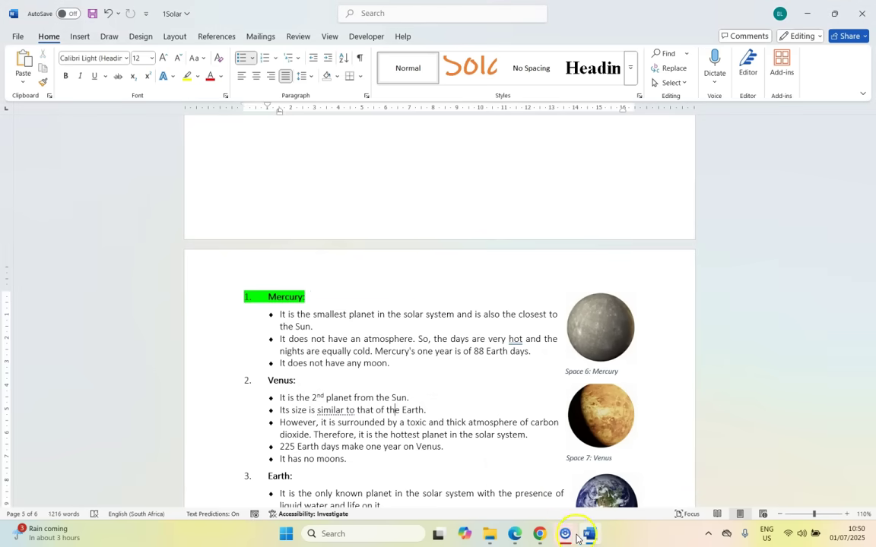
- After checking the exam example, split 'Mercury's one year is of 88 Earth days' onto its own diamond bullet
left_click(566, 533)
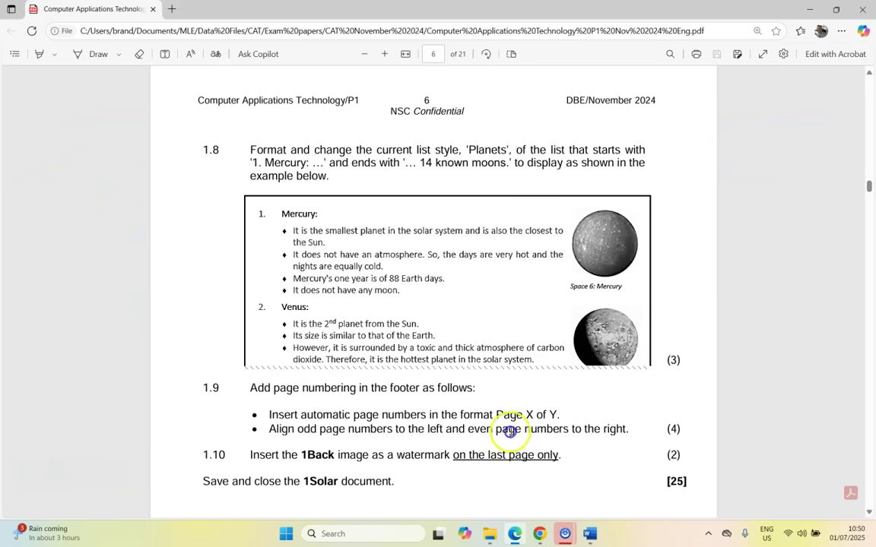
left_click(590, 533)
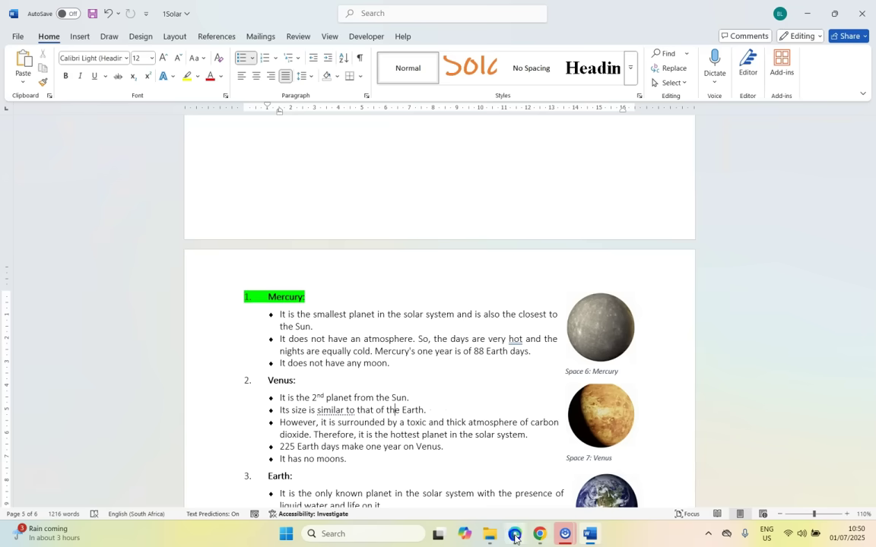
key("alt+Tab")
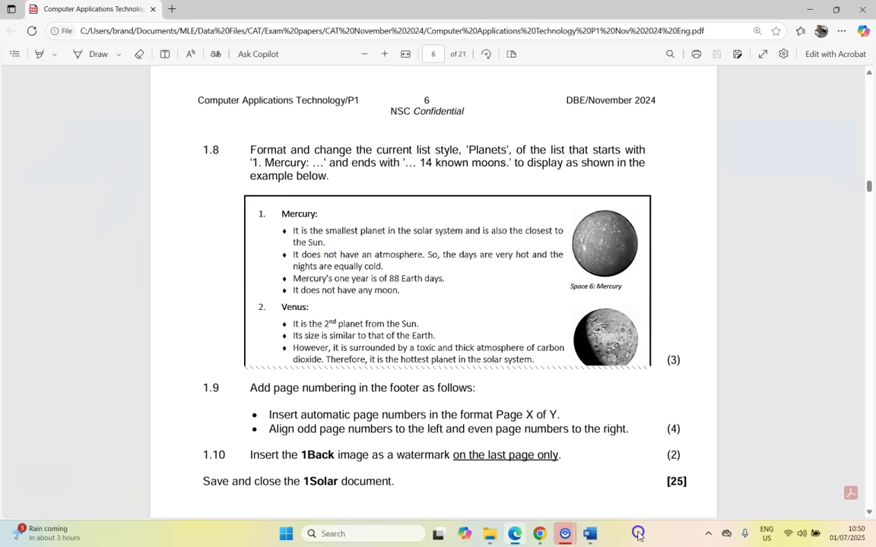
left_click(590, 535)
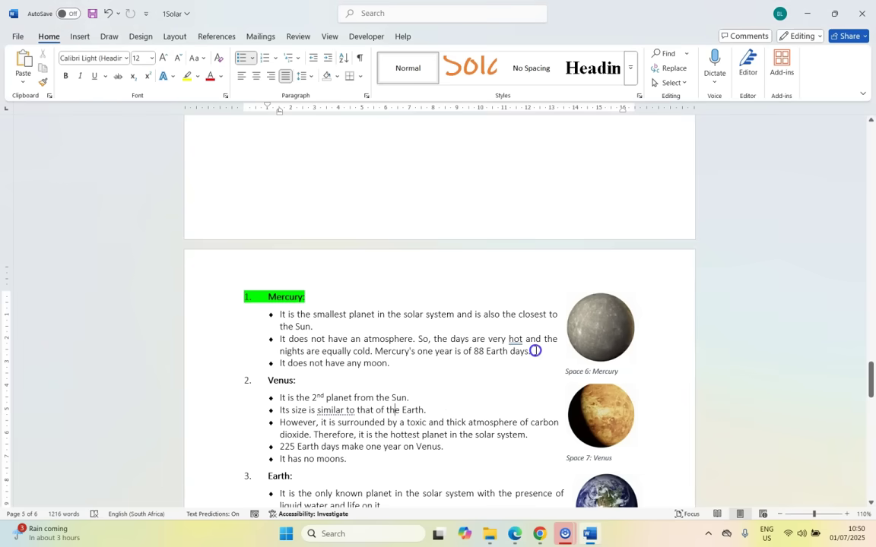
left_click(431, 354)
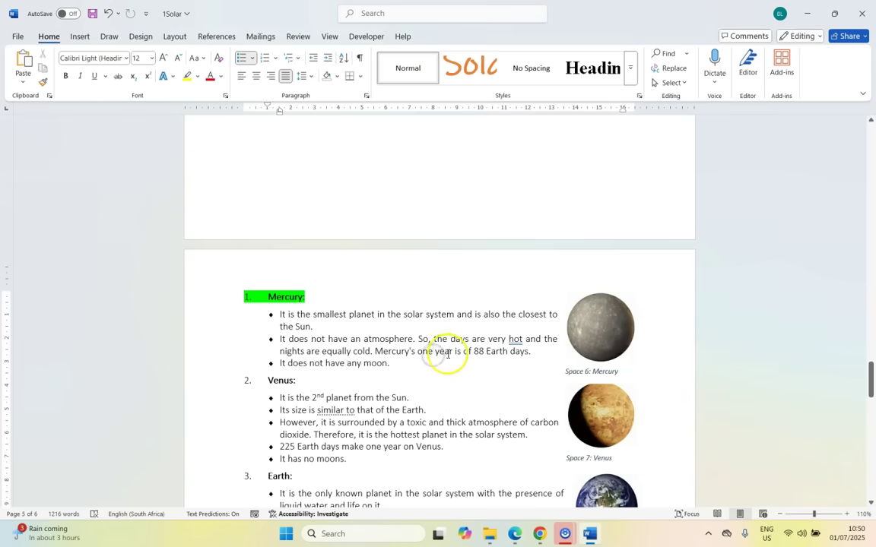
left_click(374, 352)
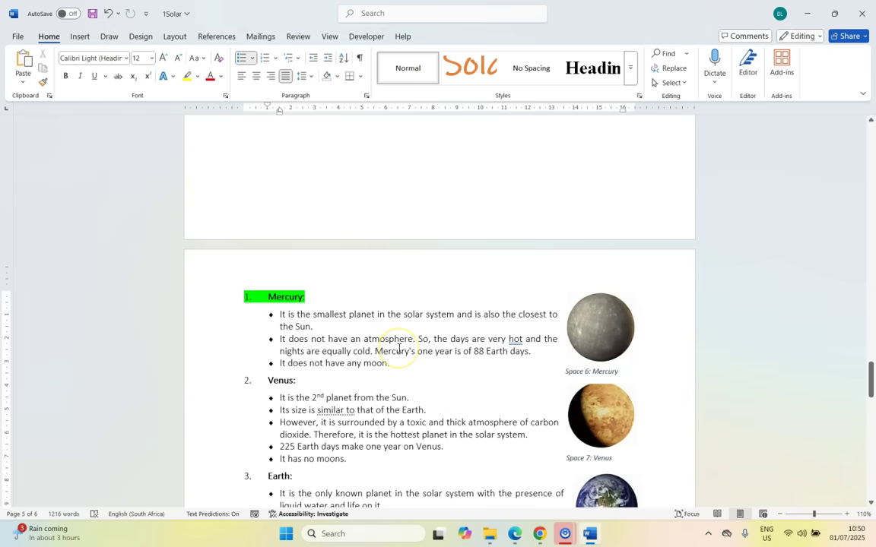
key("Return")
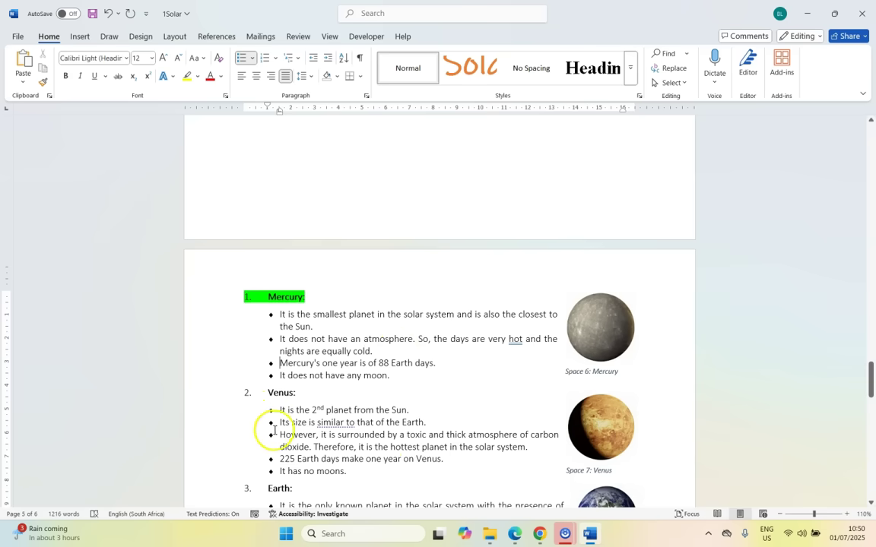
- Compare the Planets list with the exam PDF, leaving the paper on task 1.9 footer page numbering
key("alt+Tab")
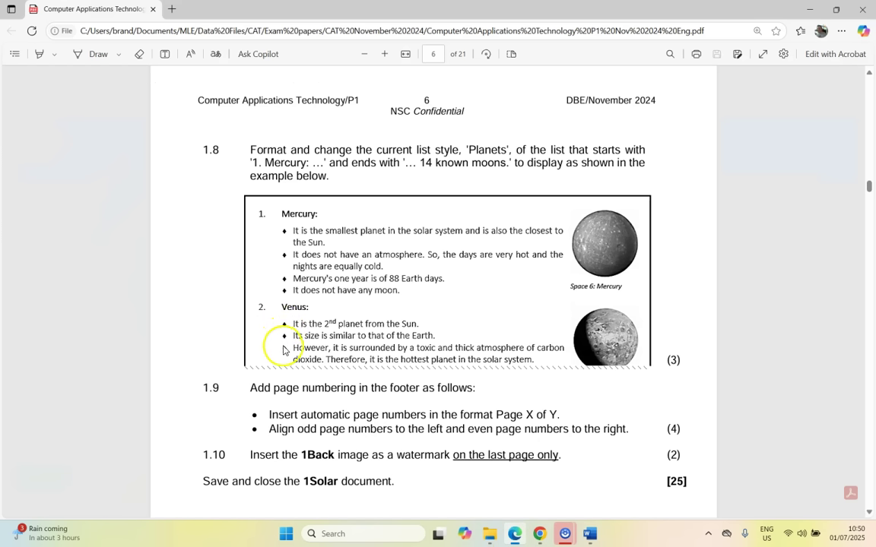
key("alt+Tab")
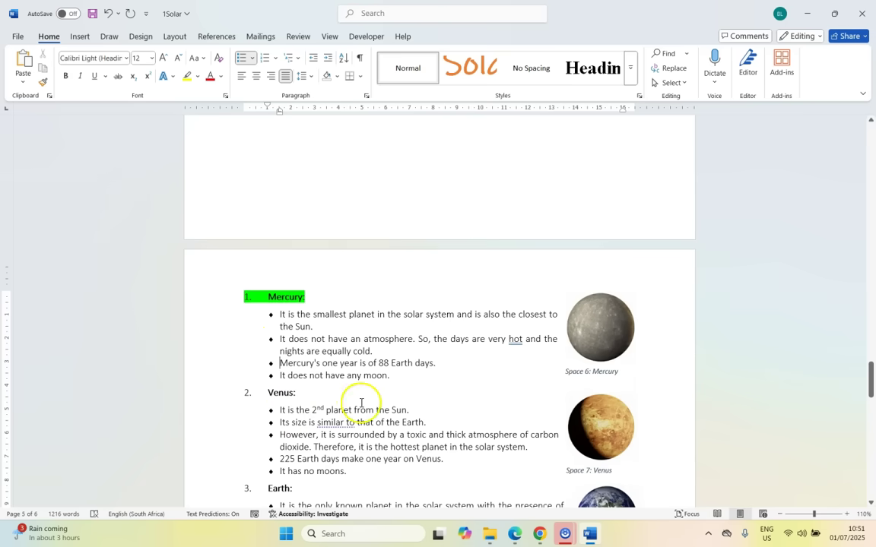
key("alt+Tab")
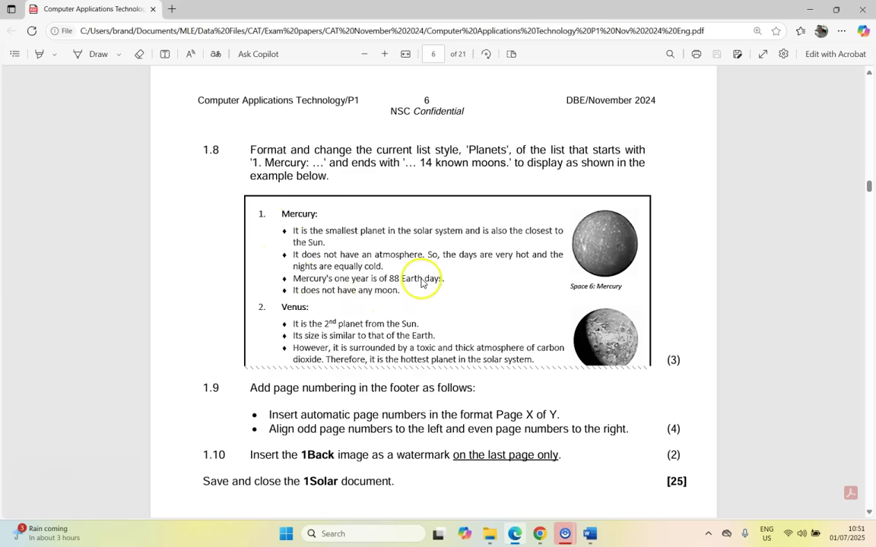
left_click(589, 533)
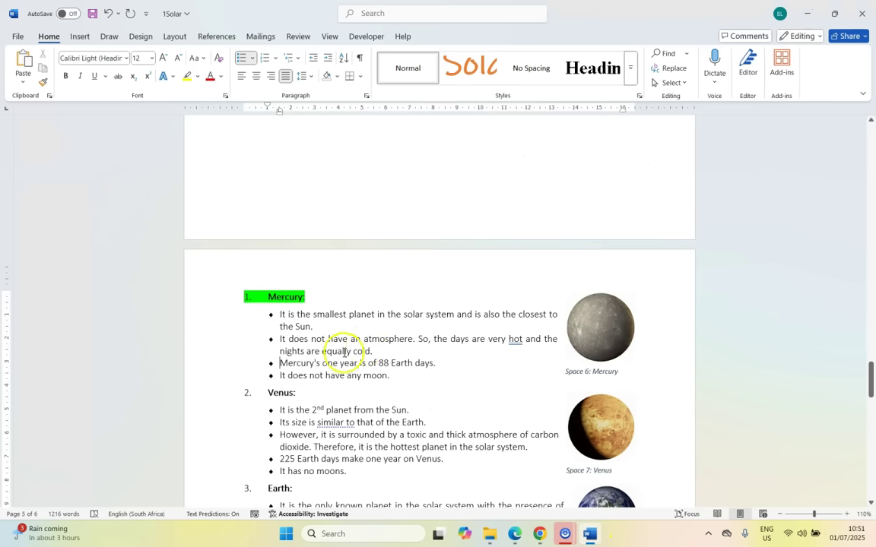
key("alt+Tab")
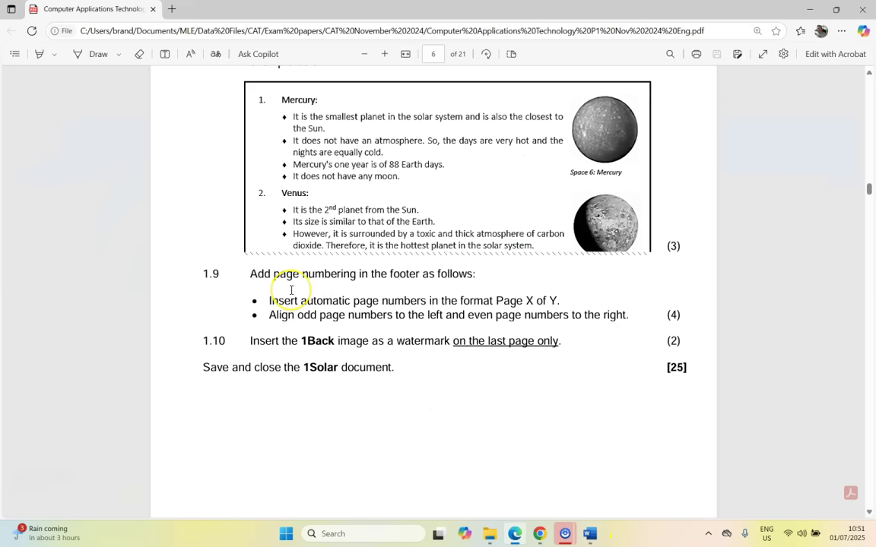